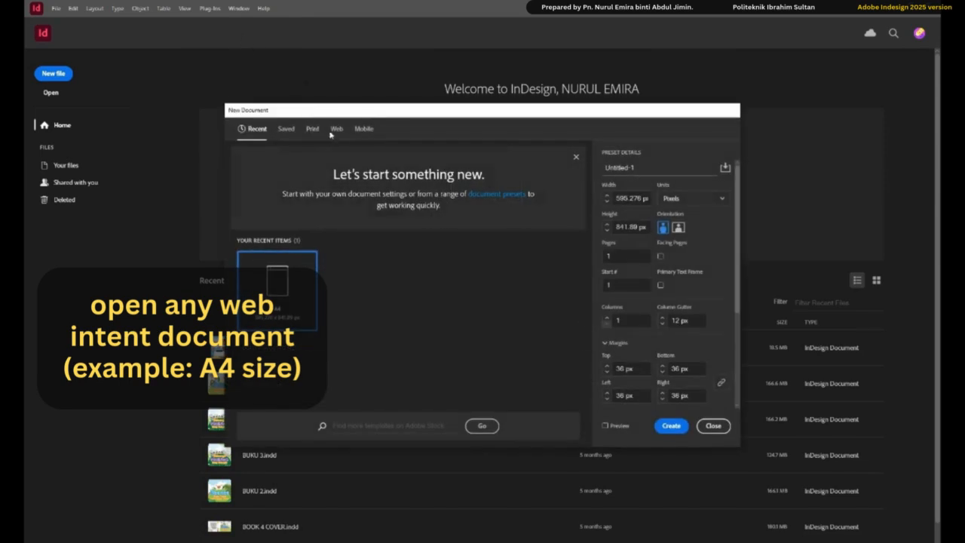
- Create a new single-page web document using the A4 preset
left_click(336, 128)
left_click(450, 202)
left_click(677, 428)
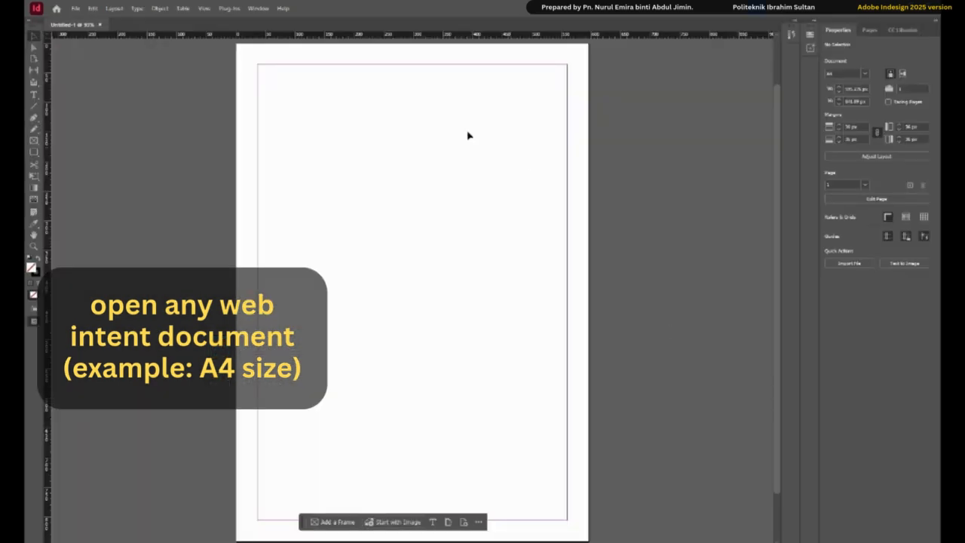
- Display the interactive Bookmarks and Hyperlinks panels for the new document
left_click(258, 7)
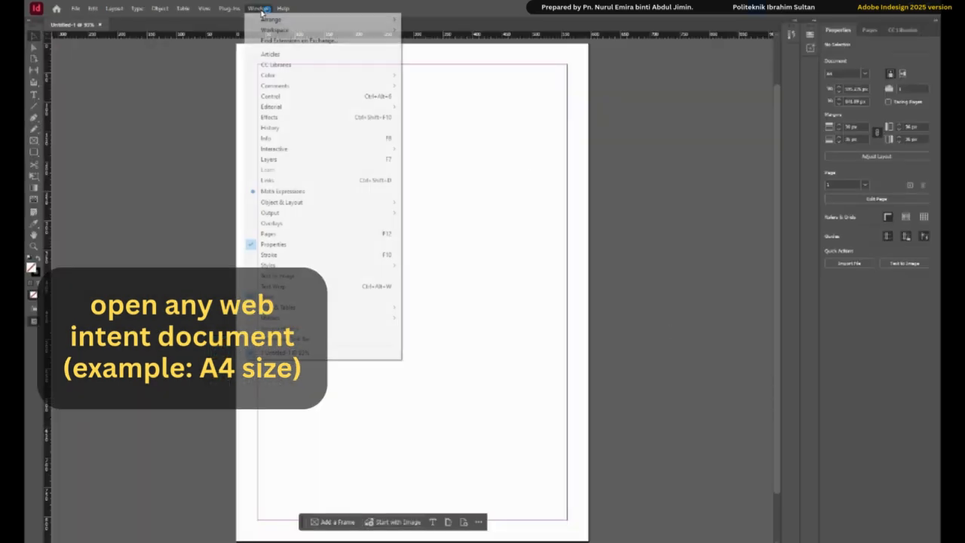
mouse_move(315, 151)
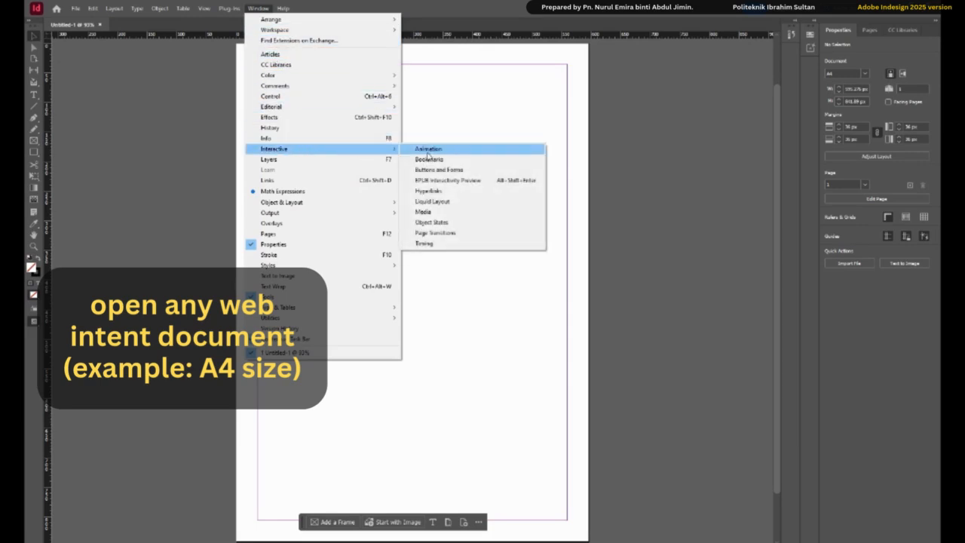
left_click(429, 159)
left_click(258, 7)
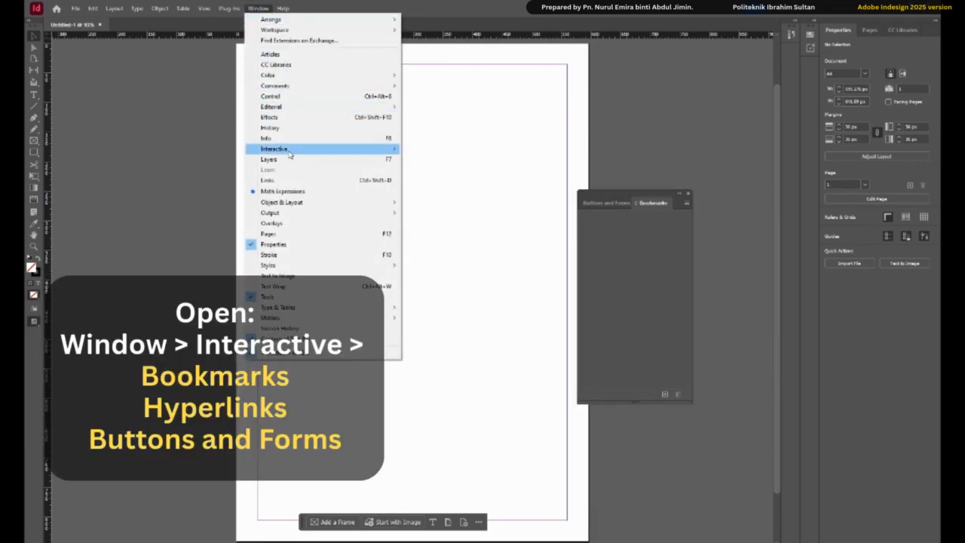
mouse_move(317, 148)
left_click(433, 191)
- Separate Buttons and Forms from Bookmarks and arrange the floating Hyperlinks, Bookmarks and Buttons and Forms panels beside the page
left_click_drag(468, 141, 640, 62)
left_click_drag(609, 203, 702, 246)
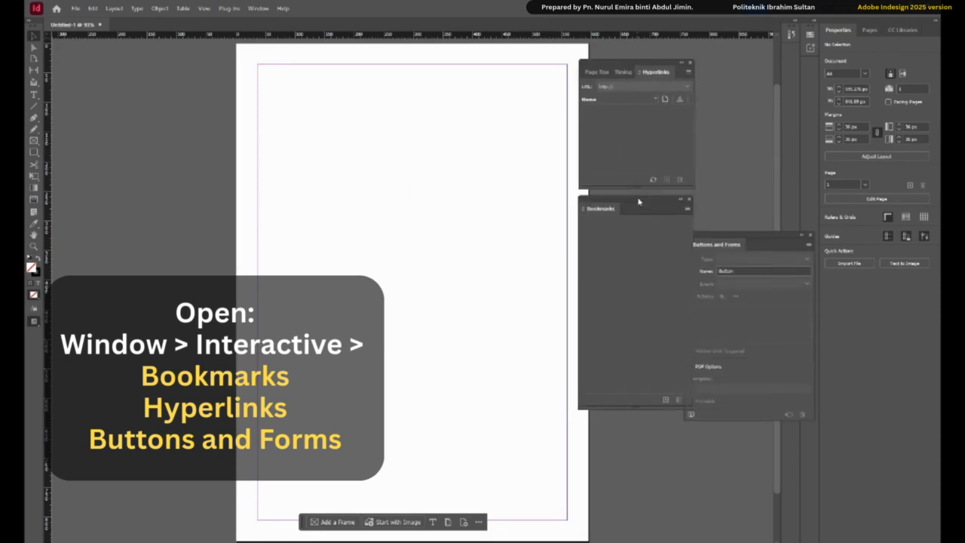
left_click_drag(640, 203, 630, 238)
left_click_drag(663, 444, 663, 409)
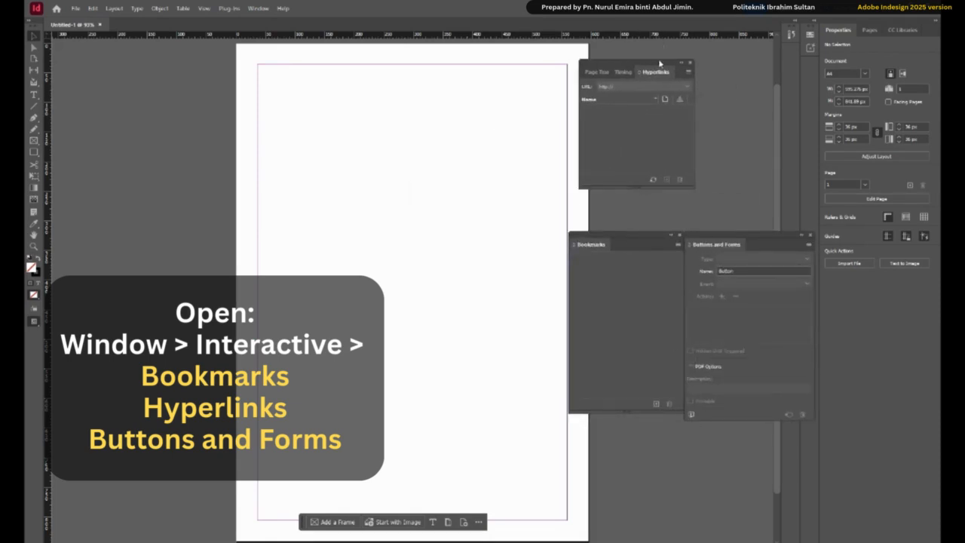
left_click_drag(660, 65, 687, 98)
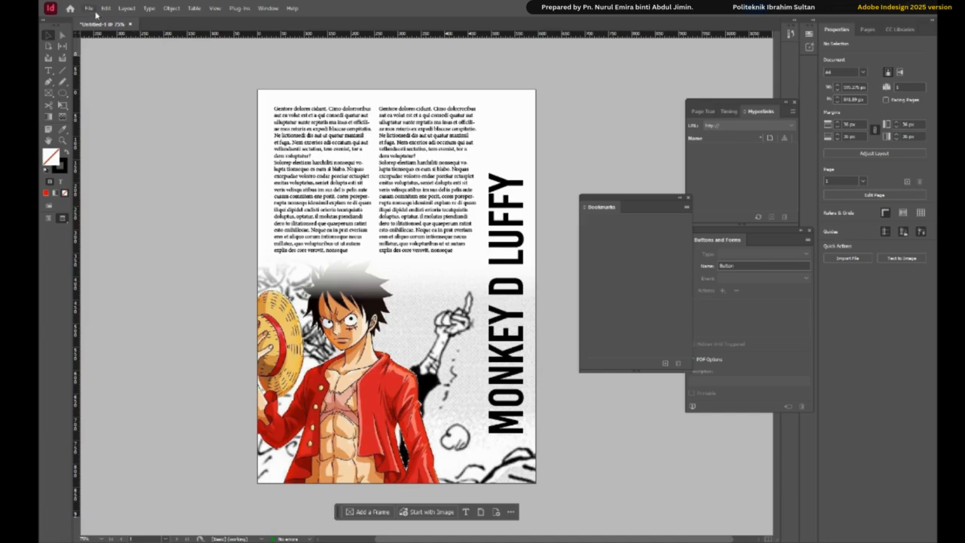
- Place the YOUTUBE LOGO image from the practice folder near the page's upper right corner, above the vertical MONKEY D LUFFY title
left_click(90, 8)
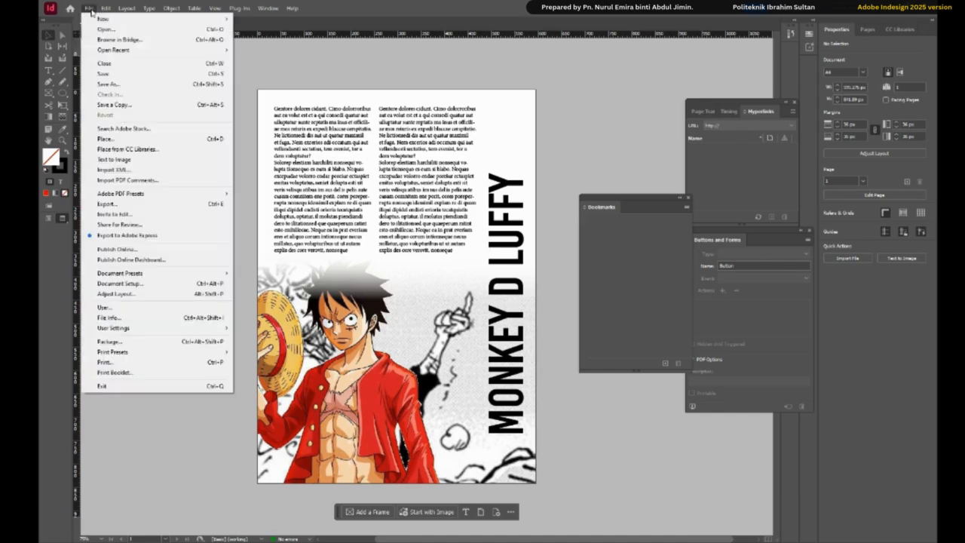
left_click(107, 139)
left_click(468, 276)
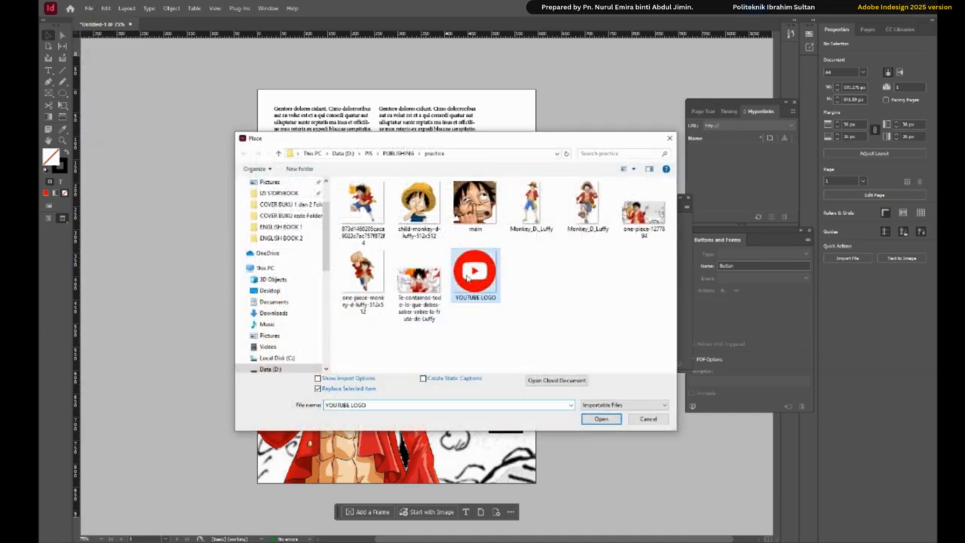
left_click(607, 419)
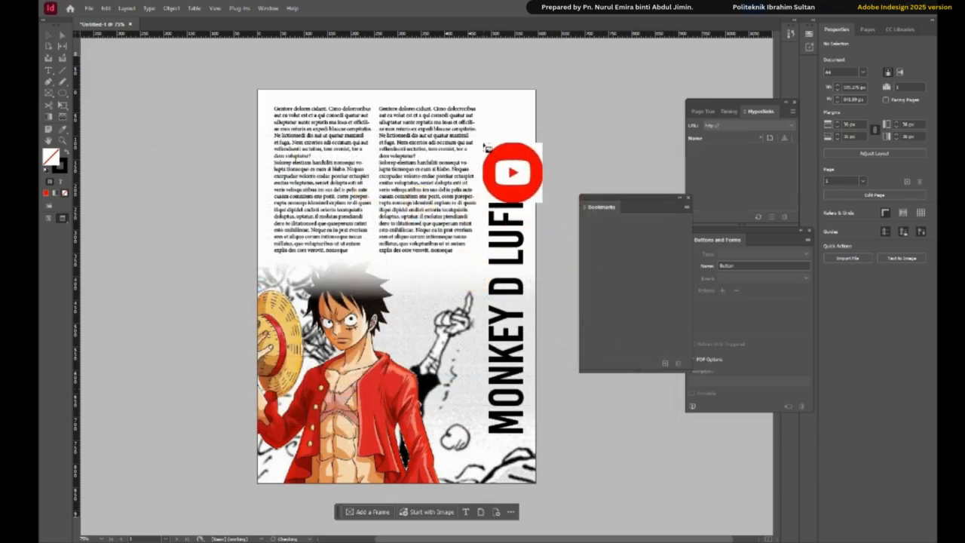
left_click_drag(500, 148, 520, 165)
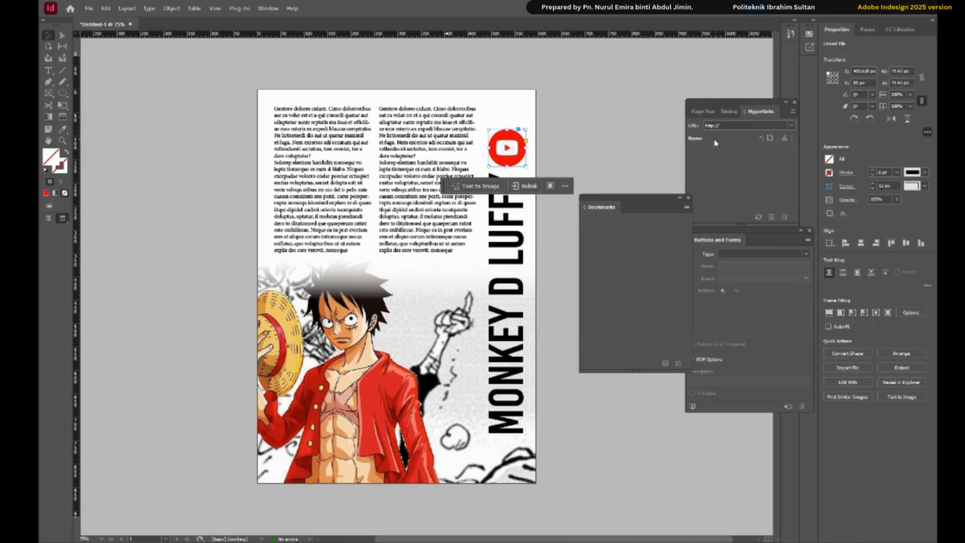
- Start a new hyperlink on the YouTube logo, keeping URL as its link type
left_click_drag(730, 106, 620, 76)
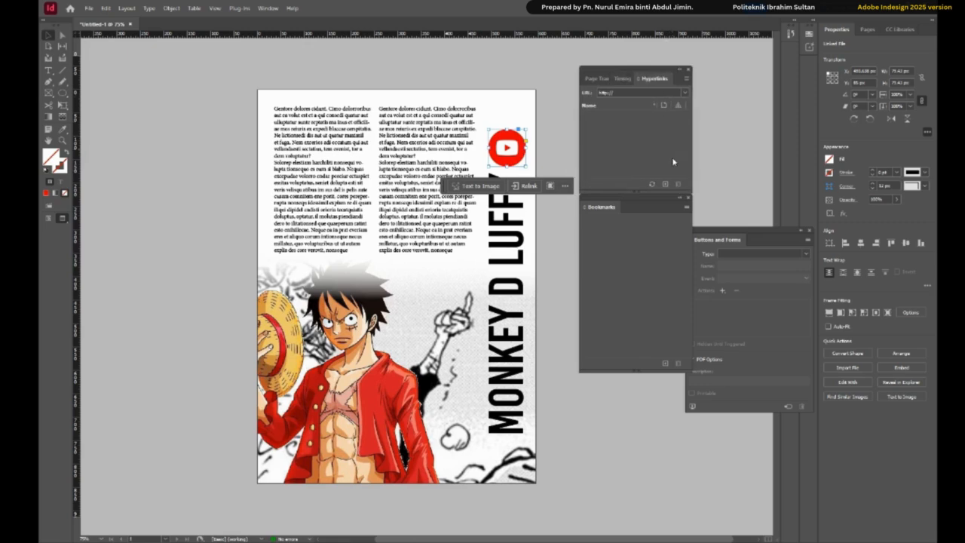
left_click(665, 185)
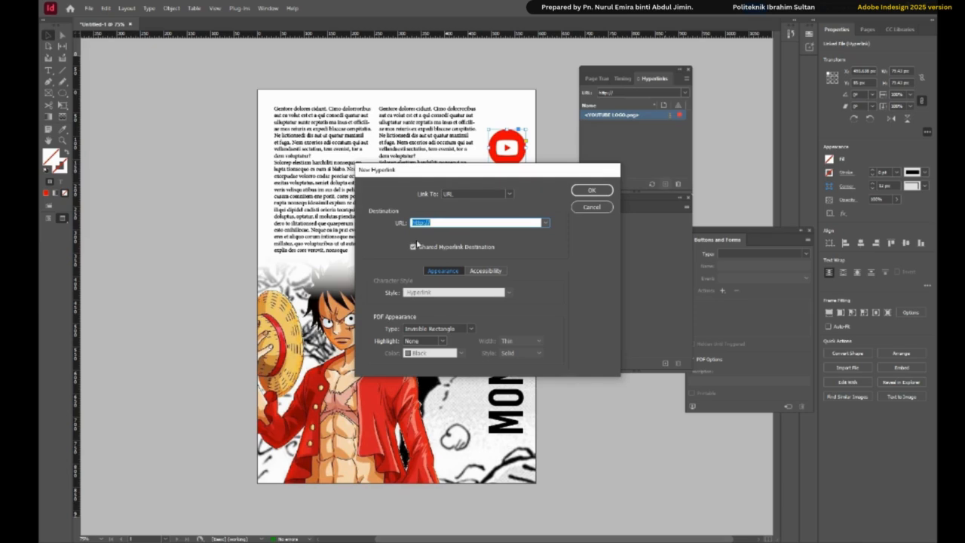
left_click(507, 194)
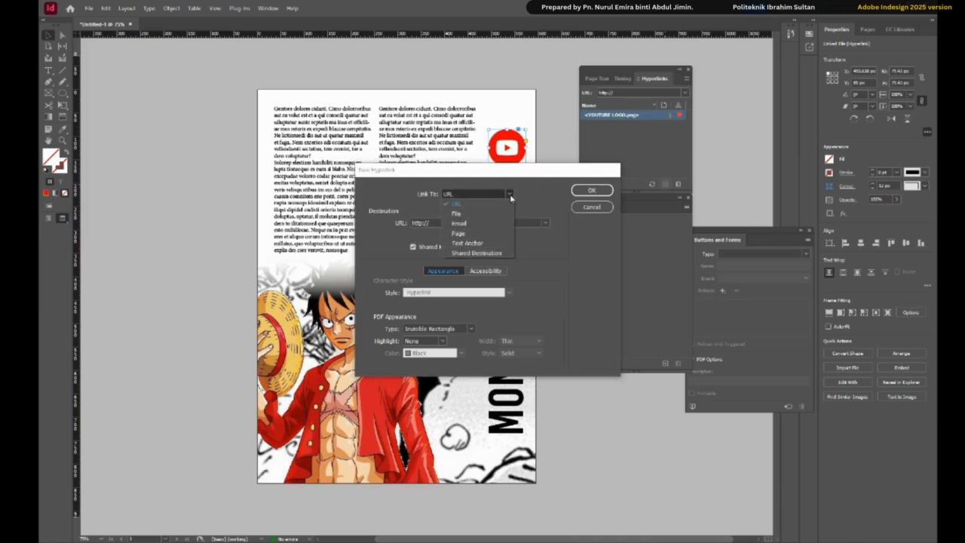
left_click(510, 194)
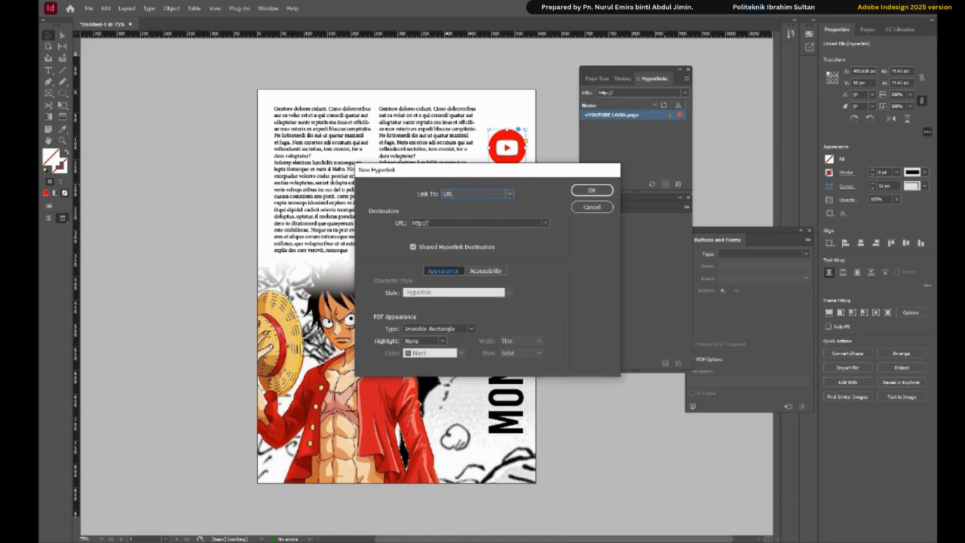
- Switch to a new Chrome window, open YouTube and search for LUFFY
right_click(323, 542)
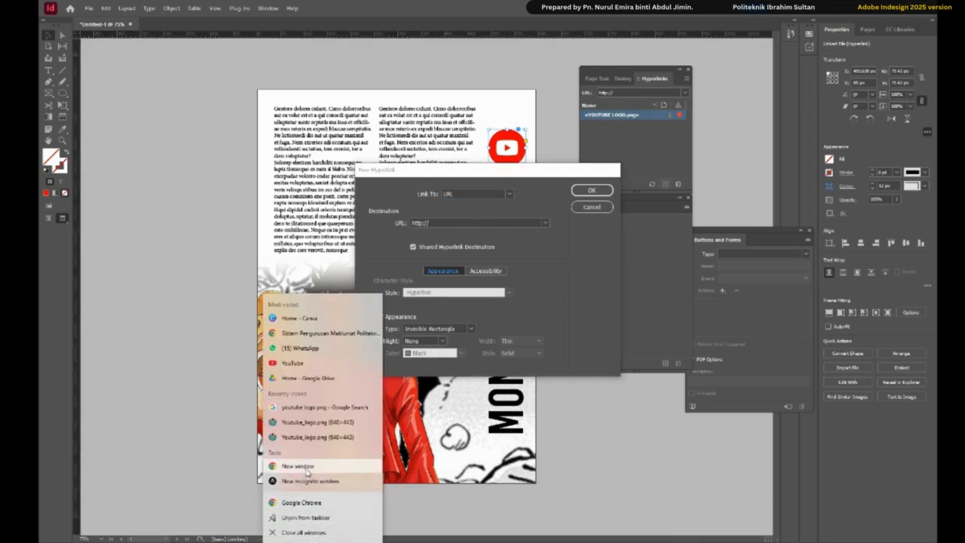
left_click(298, 466)
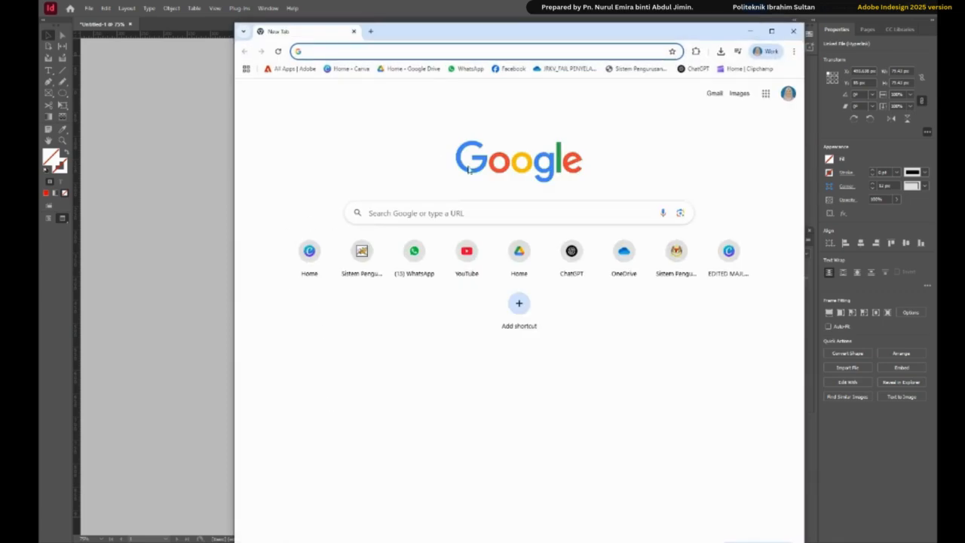
left_click(468, 255)
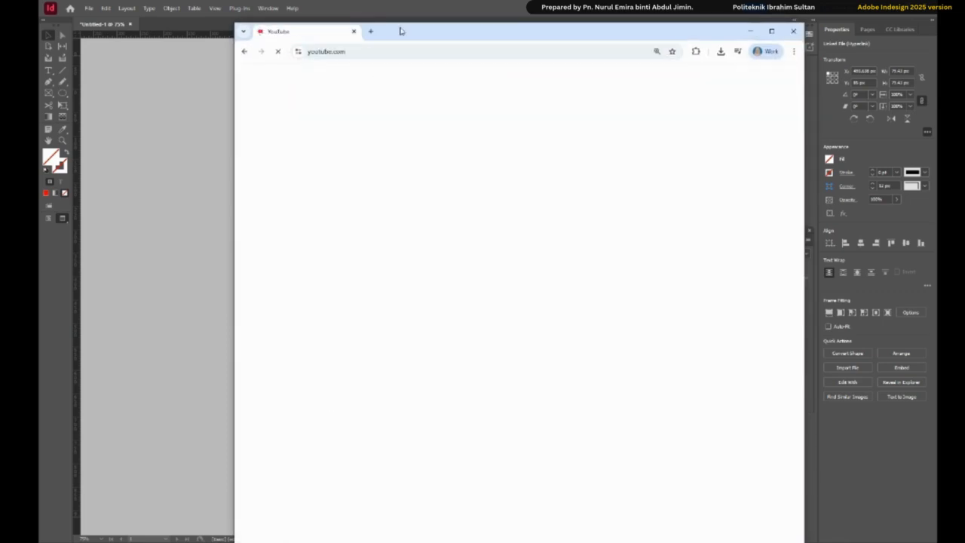
left_click_drag(401, 26, 414, 77)
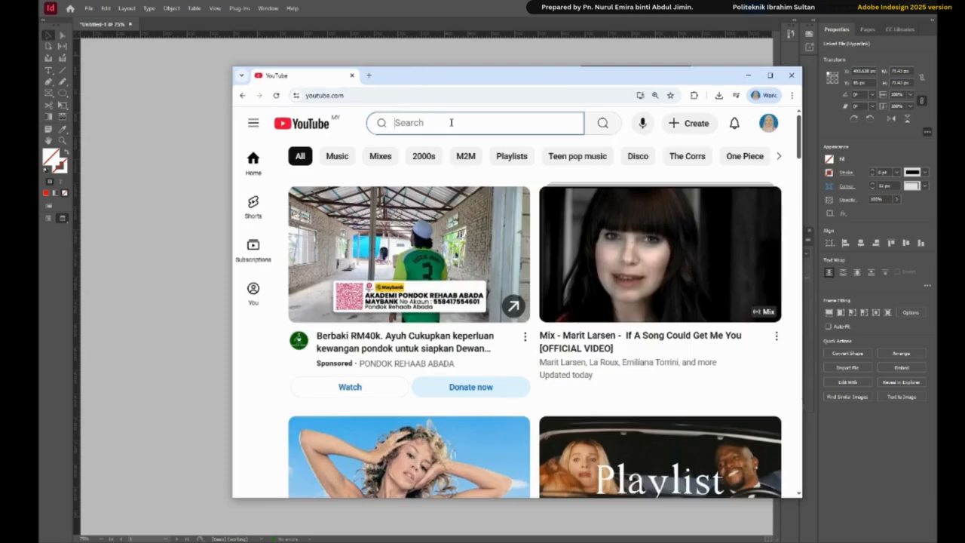
type("LUFFY")
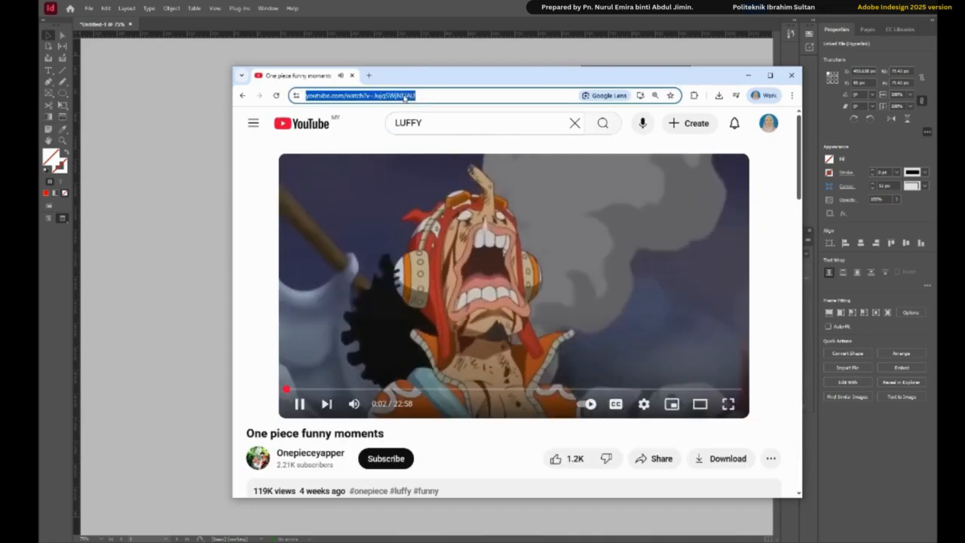
- Copy the web address of the "One piece funny moments" video and pause its playback
right_click(405, 95)
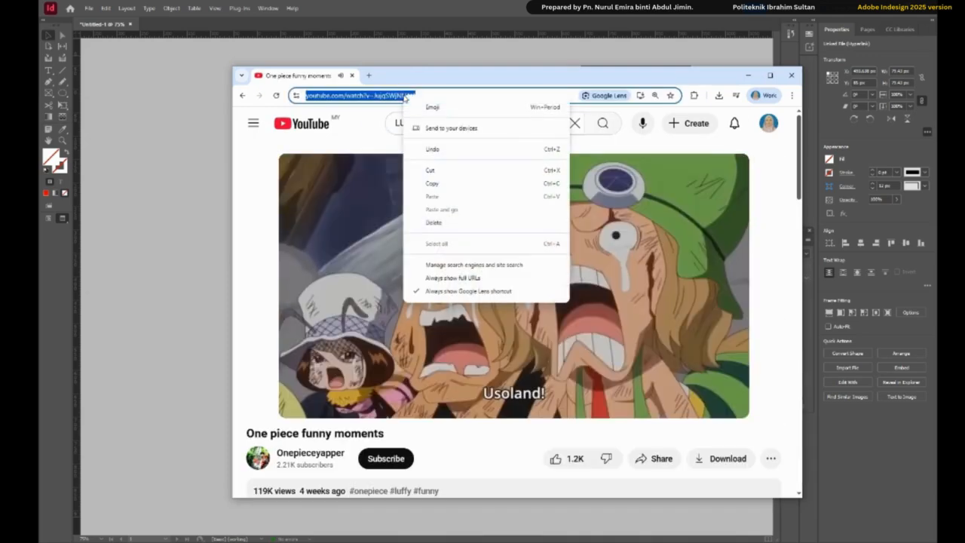
left_click(432, 183)
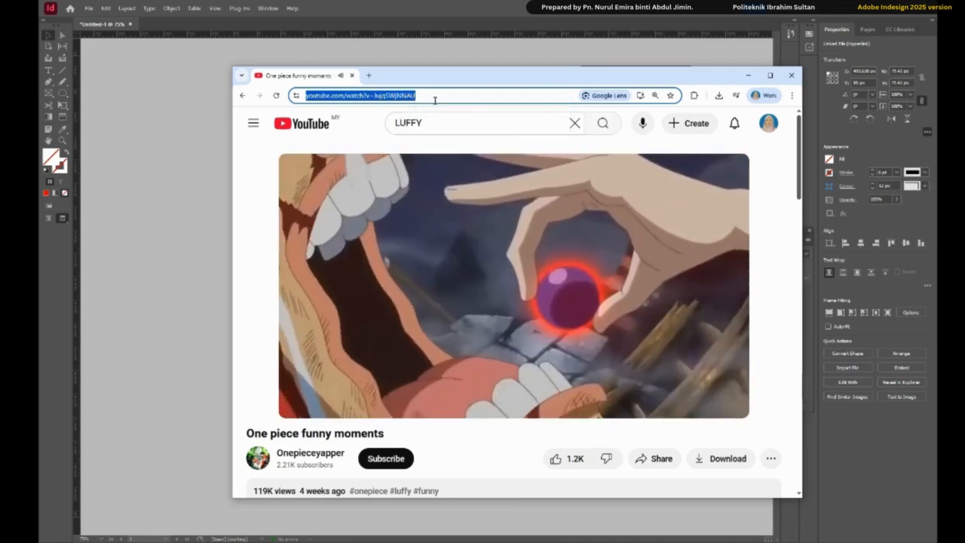
left_click(460, 227)
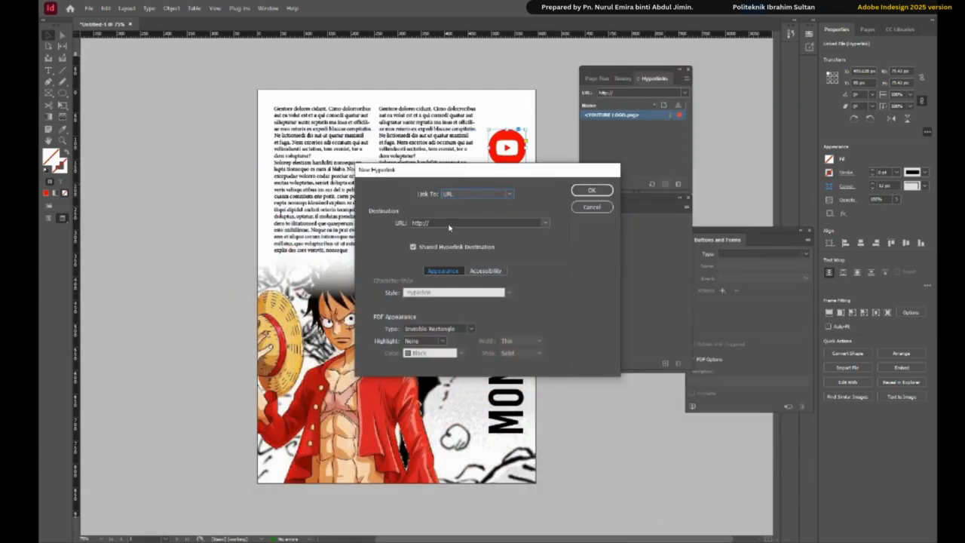
- Return to InDesign, replace the logo hyperlink's URL with the copied YouTube video address and confirm the hyperlink
left_click(443, 222)
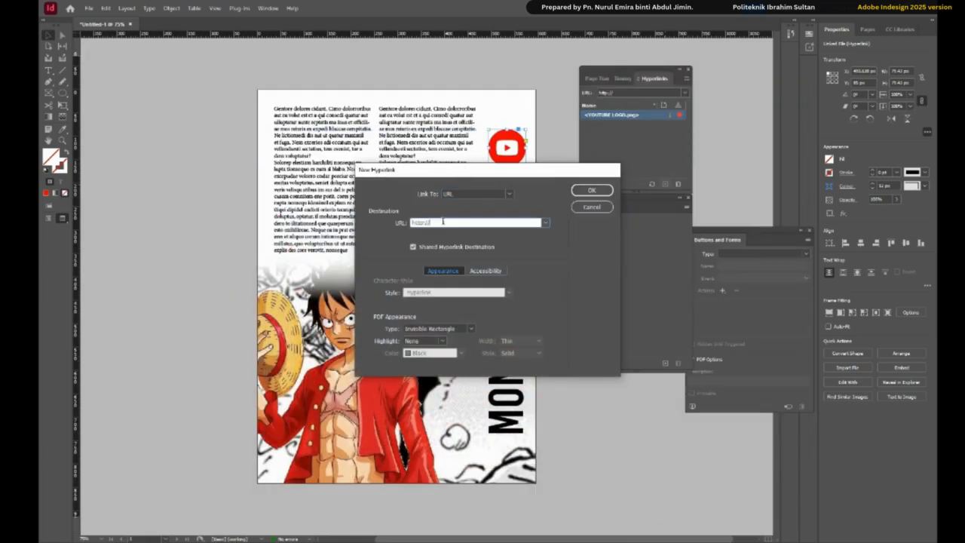
right_click(431, 221)
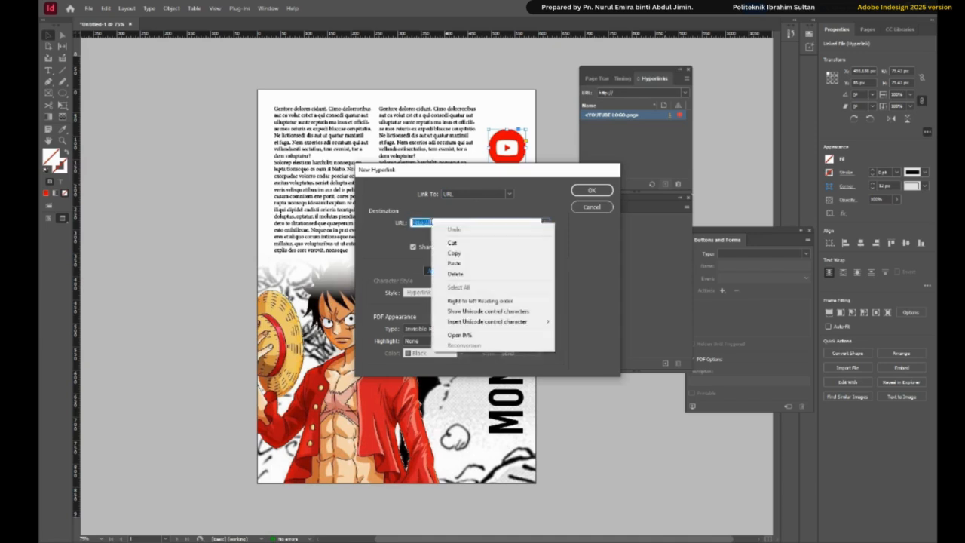
left_click(460, 263)
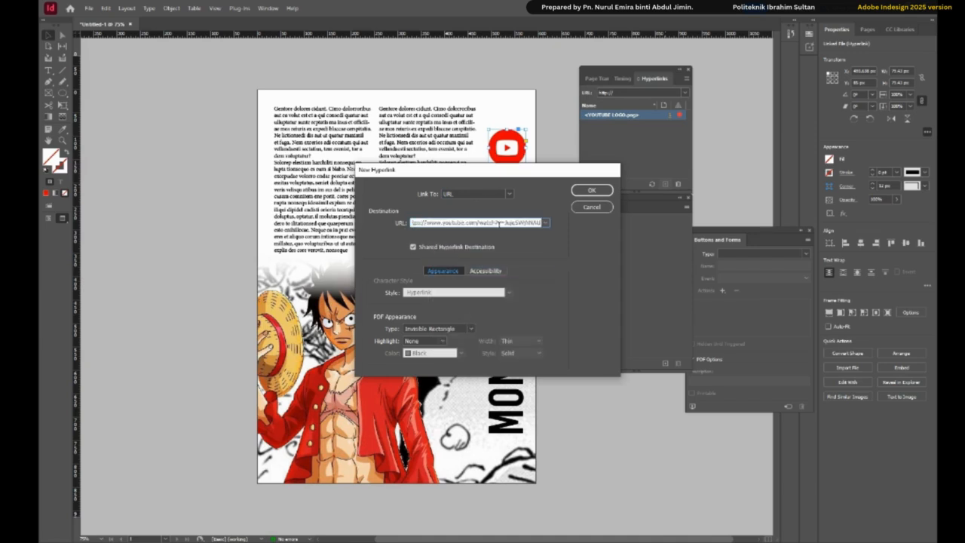
left_click(582, 193)
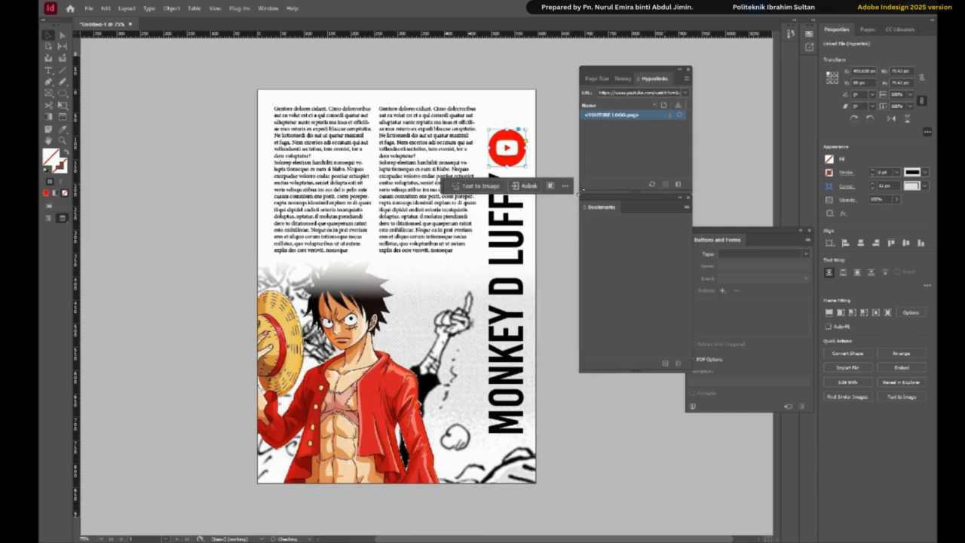
left_click(591, 160)
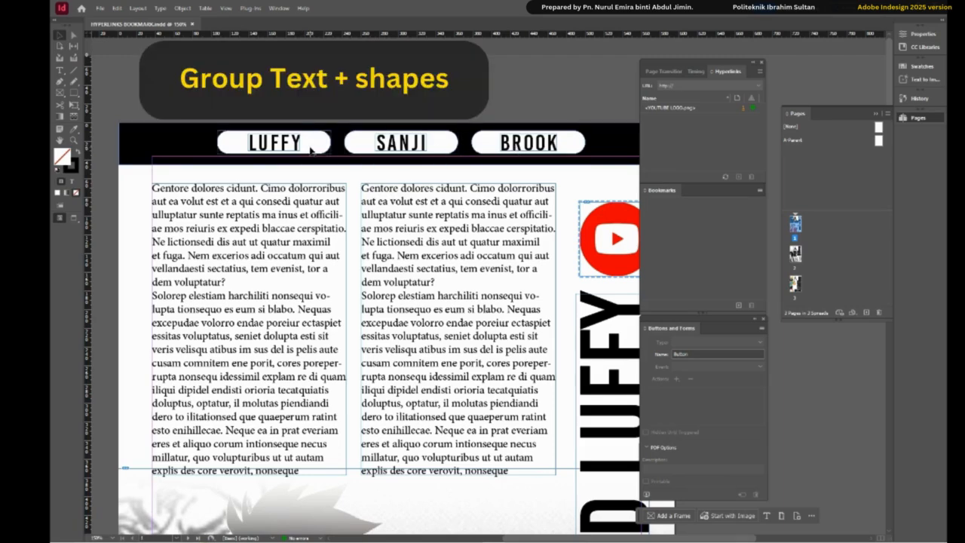
- Switch to the preview screen mode and group the LUFFY text with its rounded shape in the header bar
left_click(75, 218)
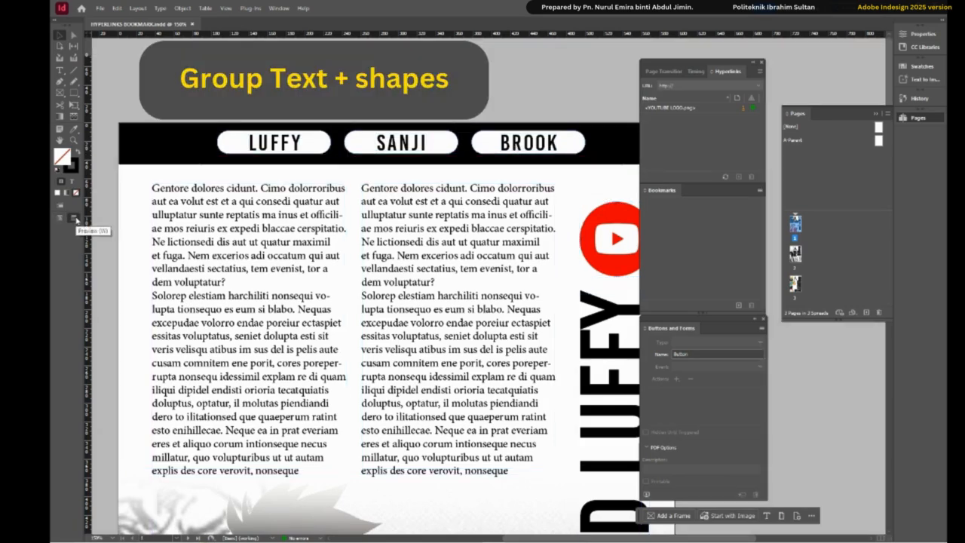
left_click(291, 142)
right_click(312, 141)
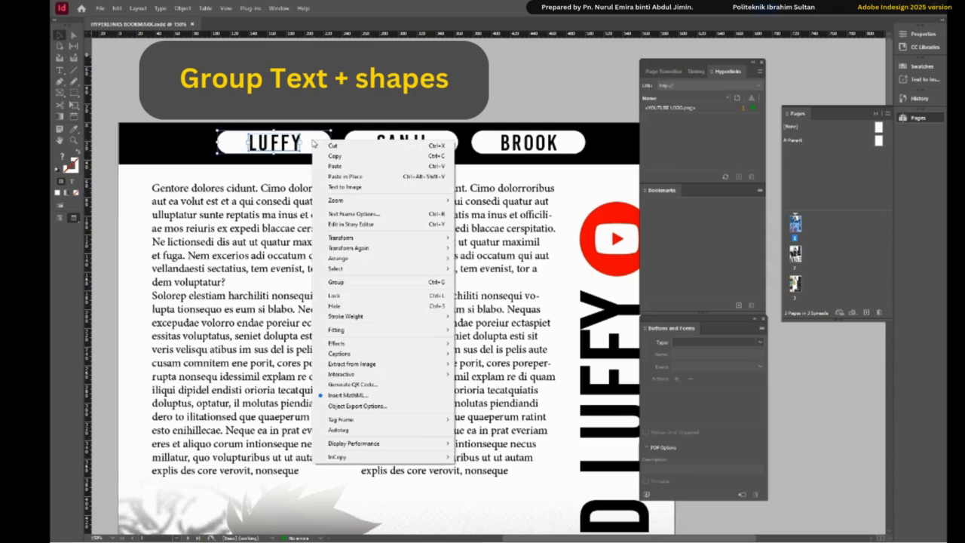
left_click(339, 282)
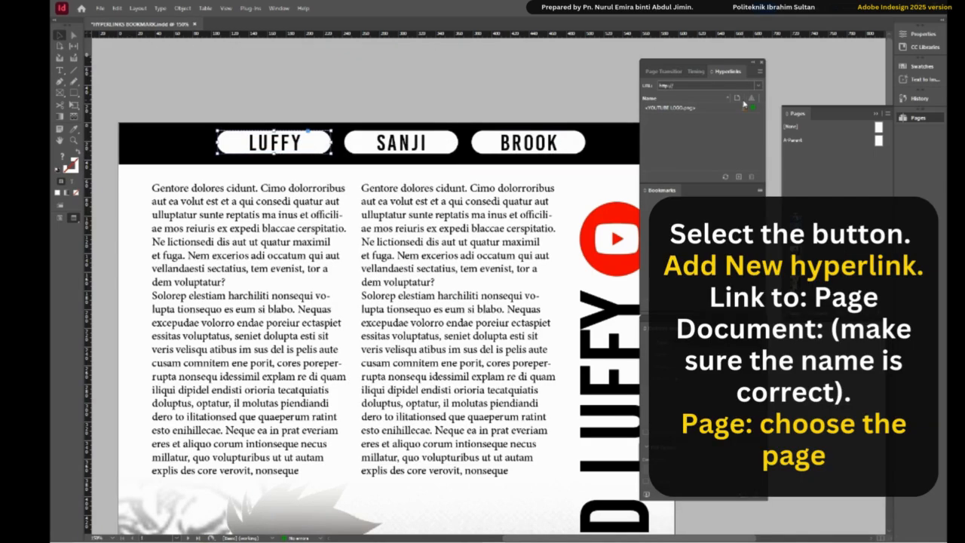
- Add a hyperlink to the LUFFY button that links to page 1 of HYPERLINKS BOOKMARK.indd, with the Fixed zoom setting
left_click(739, 178)
left_click(490, 193)
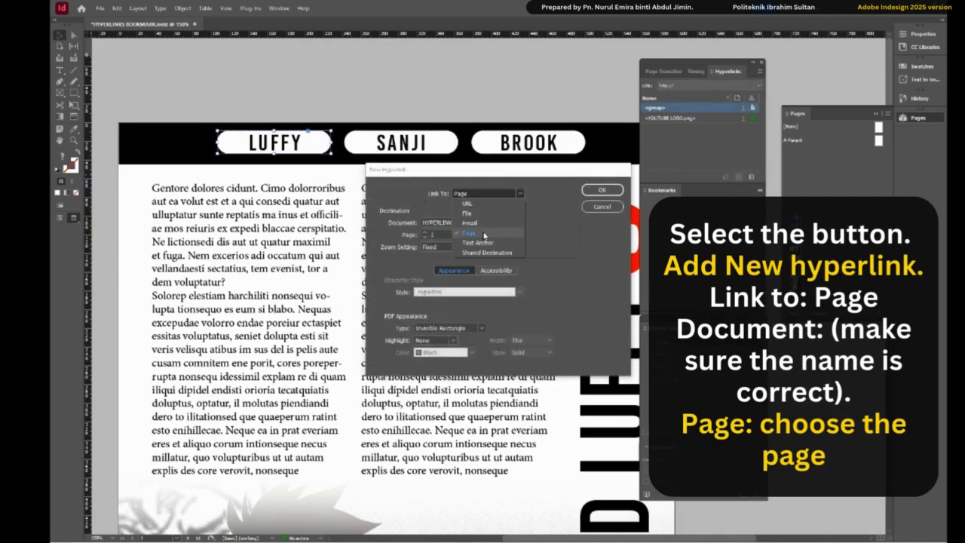
left_click(483, 236)
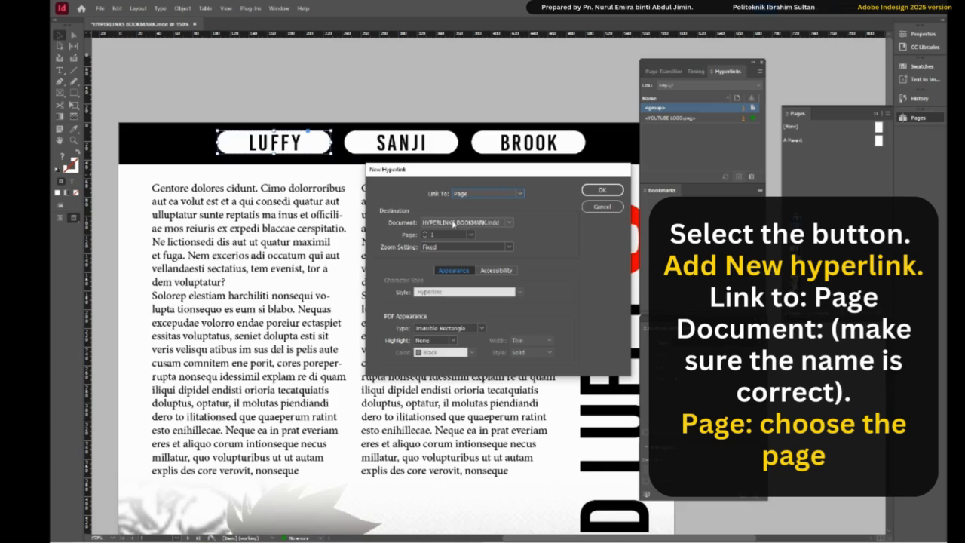
left_click(601, 189)
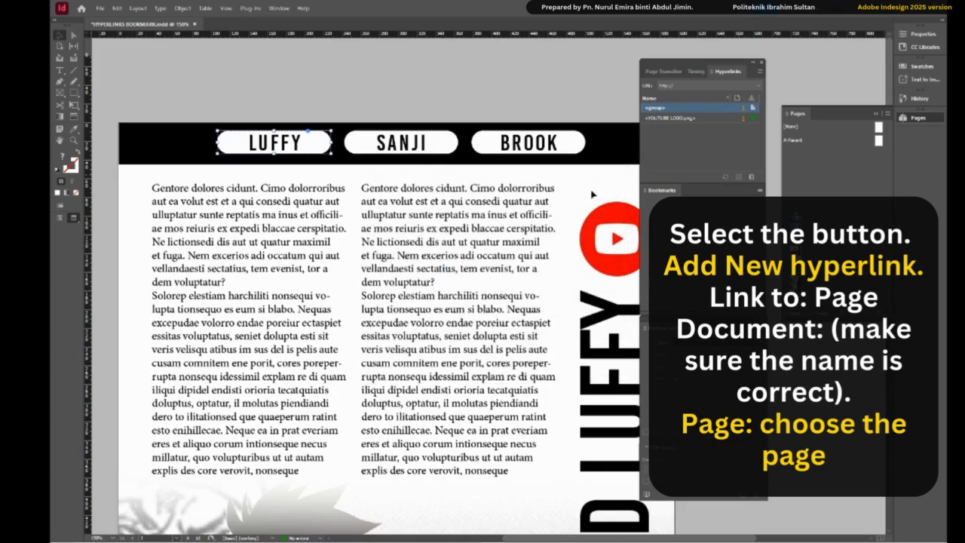
- Add a hyperlink to the SANJI button that links to page 2 of HYPERLINKS BOOKMARK.indd, with the Fixed zoom setting
left_click(401, 142)
left_click(739, 178)
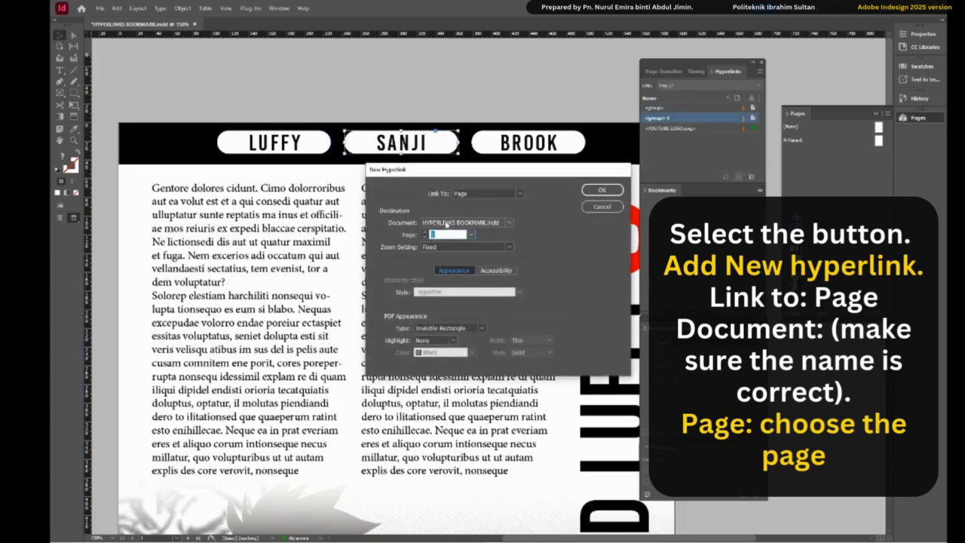
left_click(478, 194)
left_click(475, 234)
left_click(472, 234)
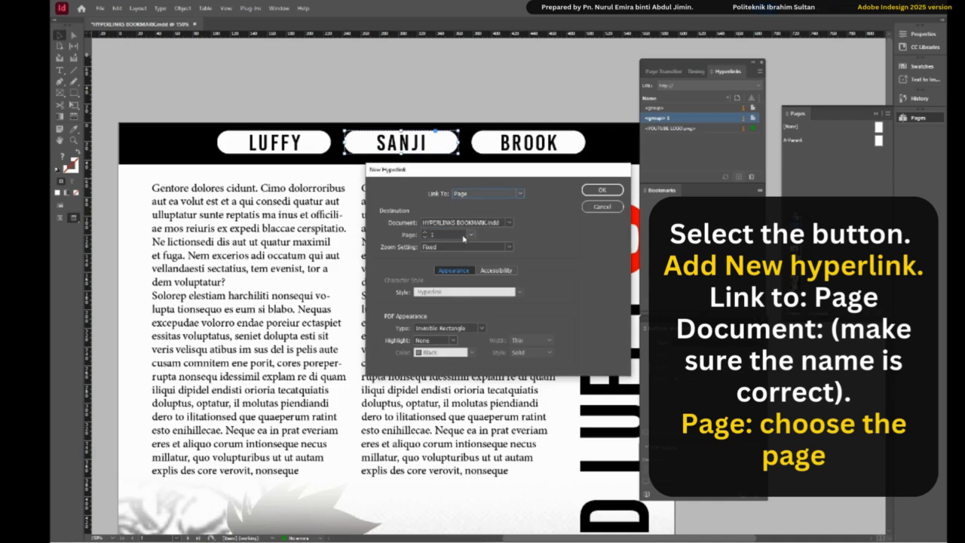
left_click(451, 246)
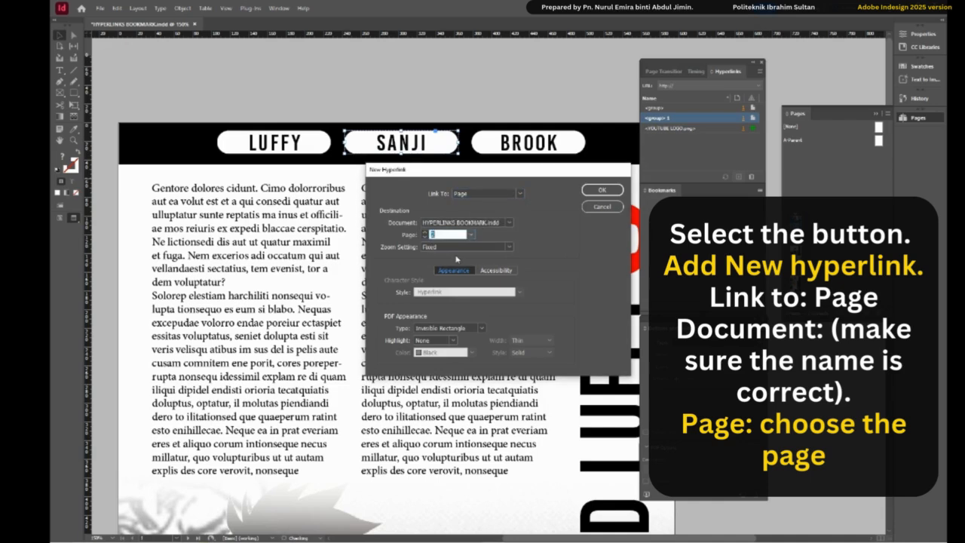
left_click(610, 192)
- Add a hyperlink to the BROOK button that links to page 3 of HYPERLINKS BOOKMARK.indd, with the Fixed zoom setting
left_click(569, 147)
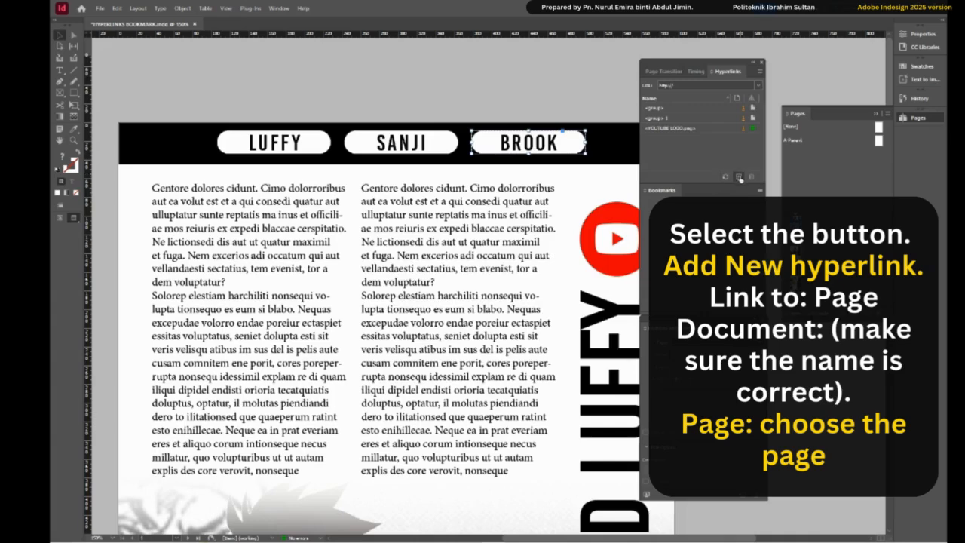
left_click(739, 177)
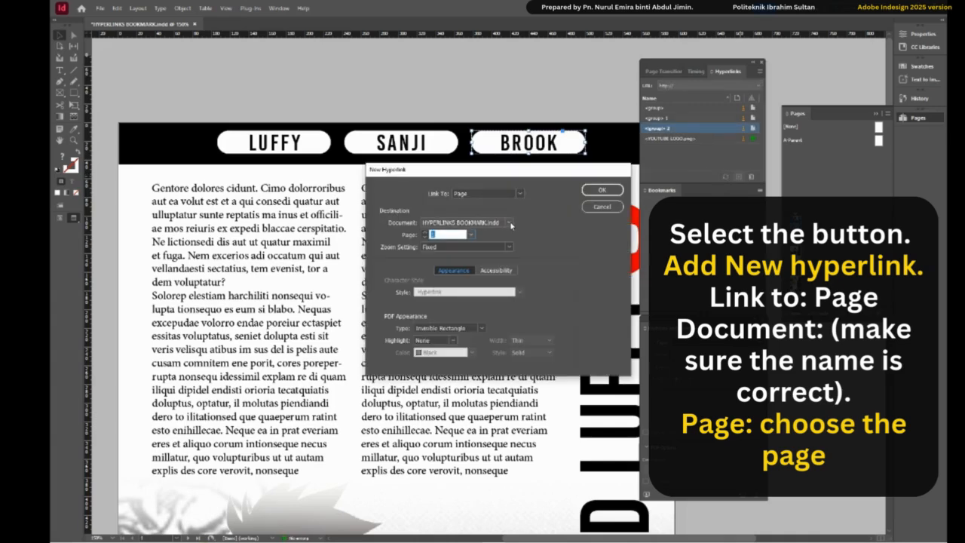
left_click(472, 236)
left_click(454, 264)
left_click(601, 191)
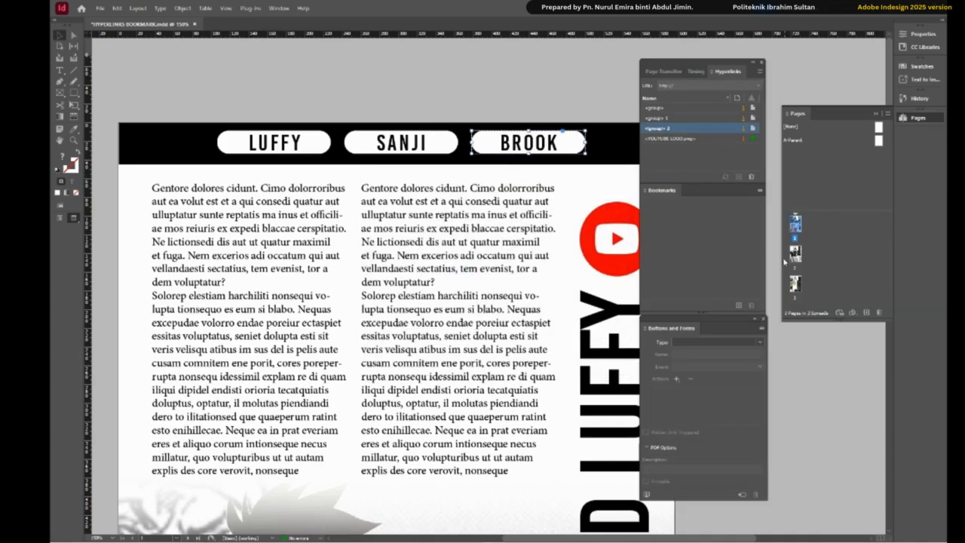
- Go back to page 1 fitted in the window, open and play its EPUB Interactivity Preview, and enlarge the preview
double_click(797, 259)
scroll(481, 287, "down", 15)
scroll(527, 287, "up", 3)
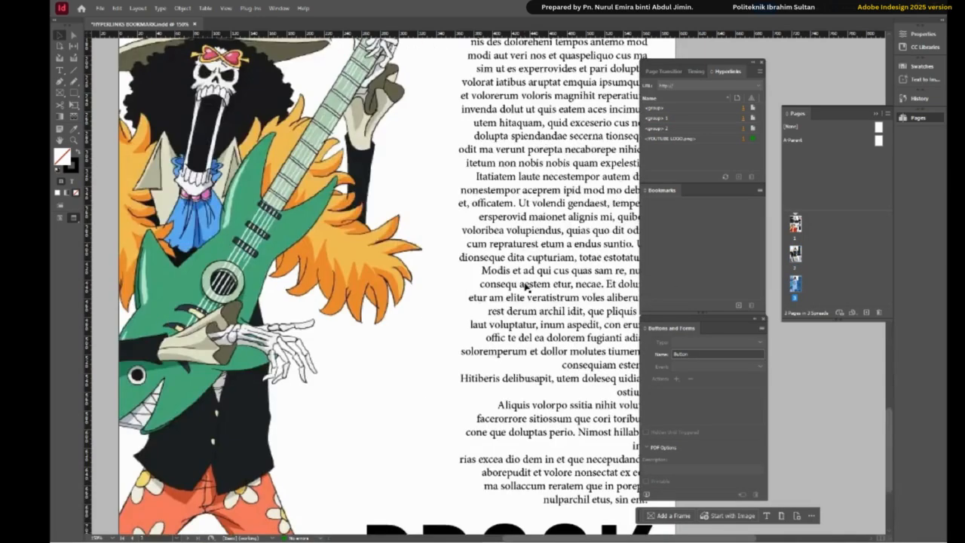
scroll(526, 288, "up", 15)
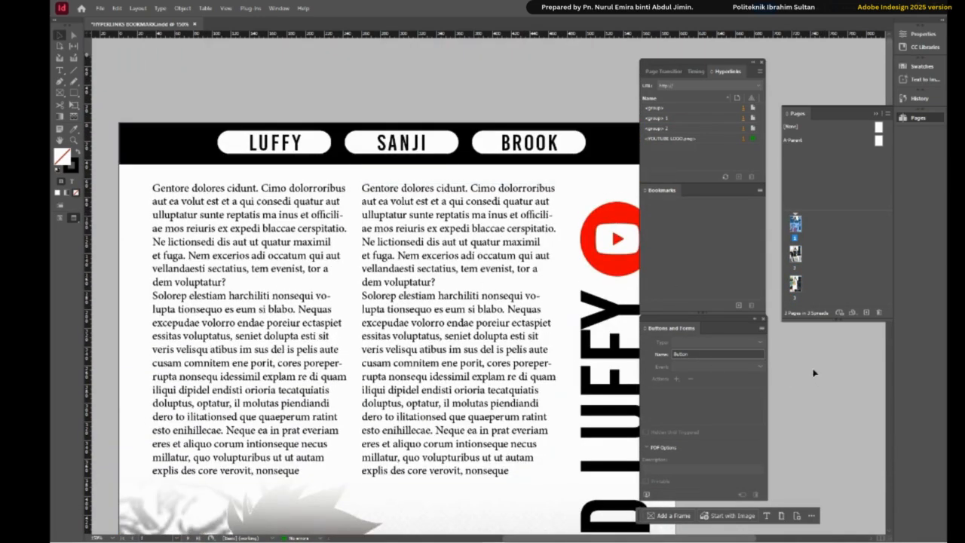
key("ctrl+0")
left_click(647, 495)
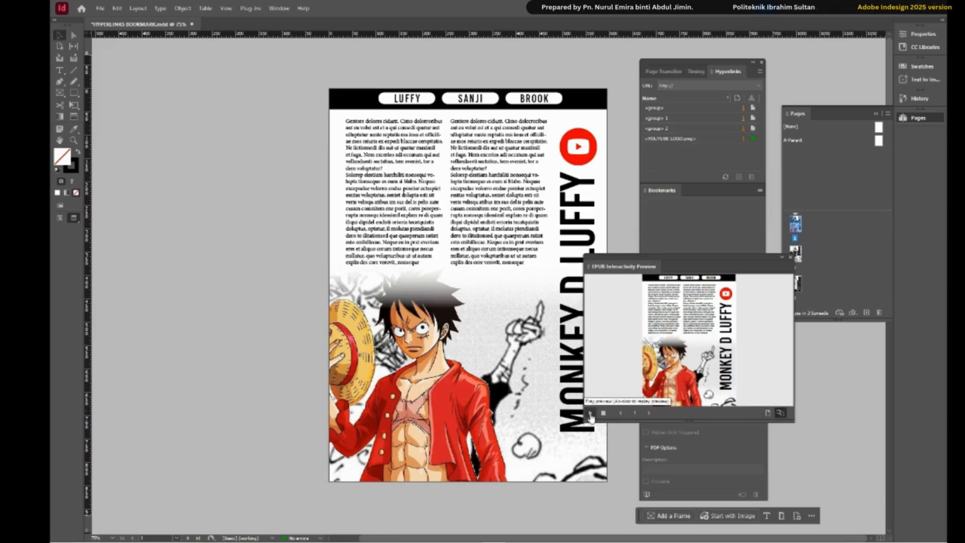
left_click(591, 413)
left_click_drag(681, 262, 612, 126)
left_click_drag(725, 288, 879, 448)
- Test the SANJI and BROOK links in the preview, returning to the first page each time, and close the preview
left_click(699, 148)
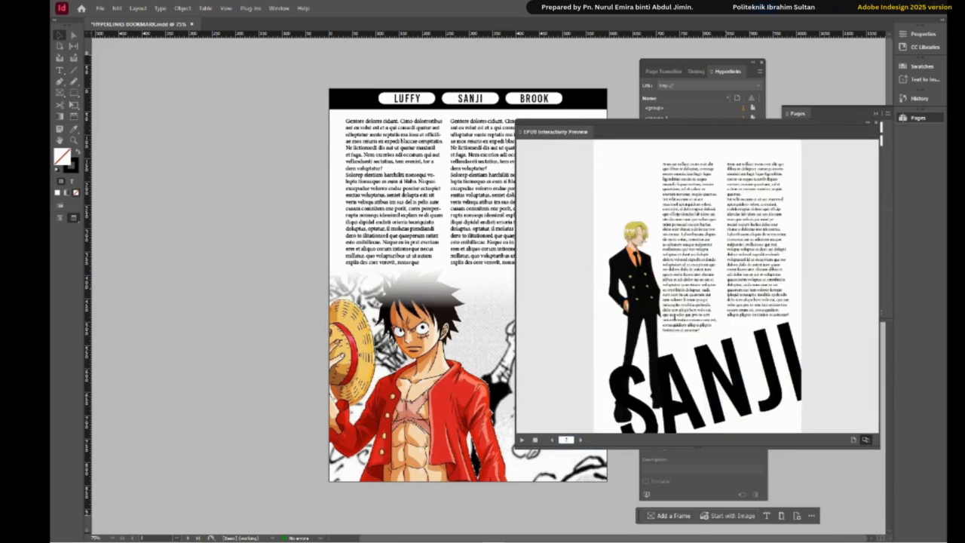
left_click(553, 440)
left_click(746, 148)
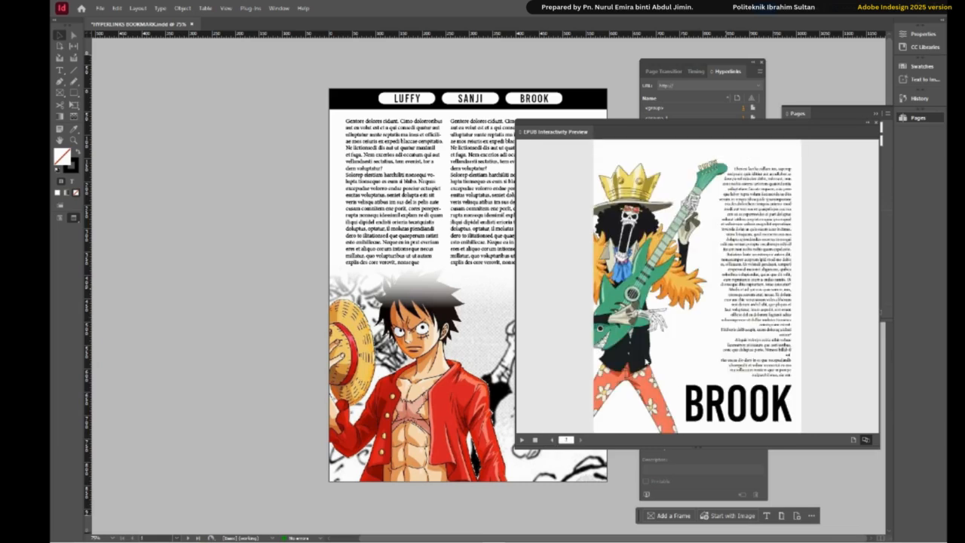
left_click(552, 439)
left_click(553, 440)
left_click(876, 129)
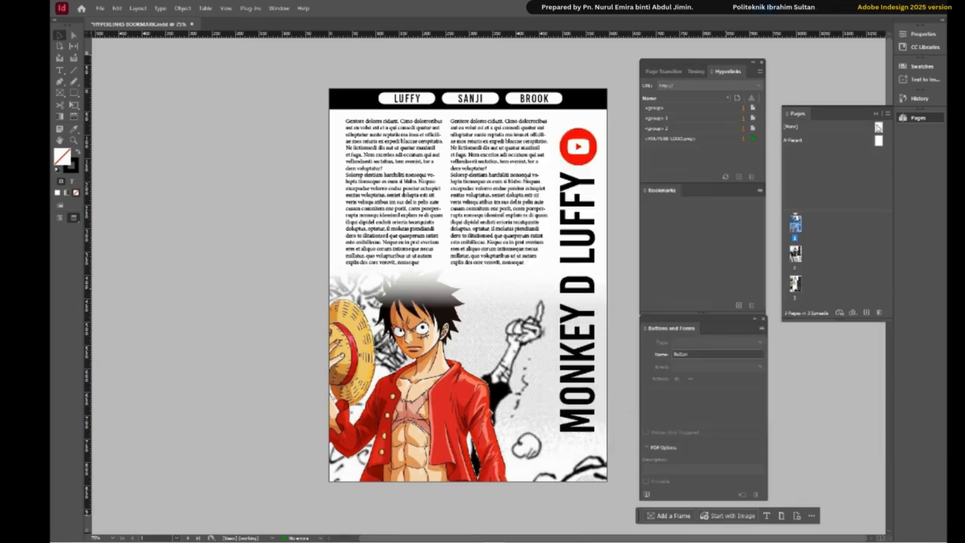
- Copy the black header bar with its LUFFY, SANJI and BROOK buttons and paste it along the top edge of page 2
left_click_drag(387, 81, 597, 111)
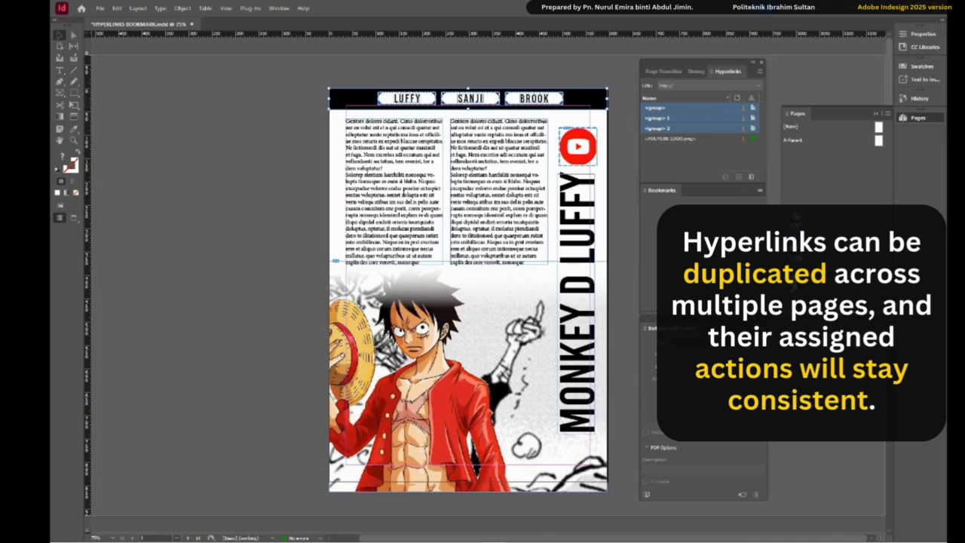
key("shift+Page_Down")
key("ctrl+v")
left_click_drag(603, 293, 591, 104)
- Paste the header bar with its buttons along the top edge of the BROOK page and switch to the preview screen mode
key("shift+Page_Down")
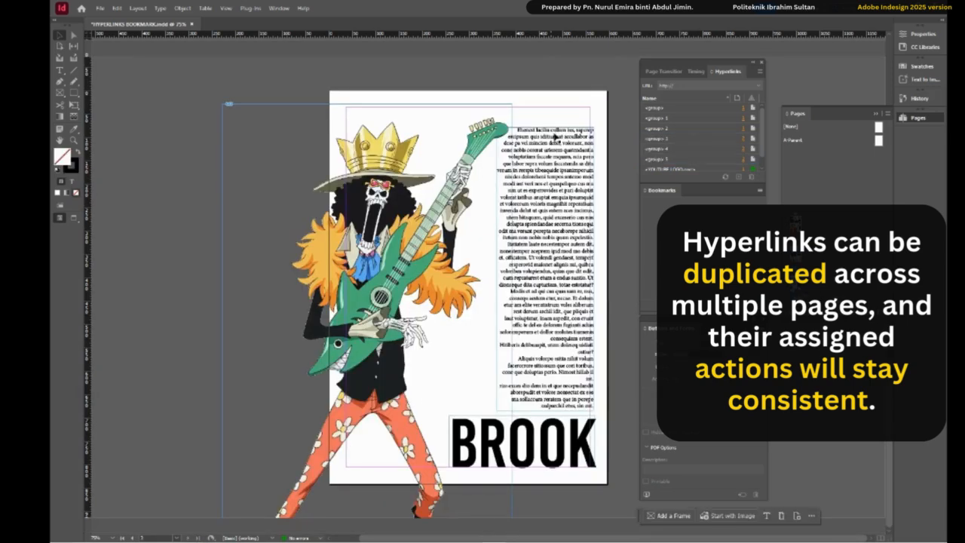
key("ctrl+v")
left_click_drag(620, 297, 601, 111)
key("w")
- Return to page 1, reopen the EPUB Interactivity Preview at a larger size, and test the SANJI, BROOK and LUFFY links
key("shift+Page_Up")
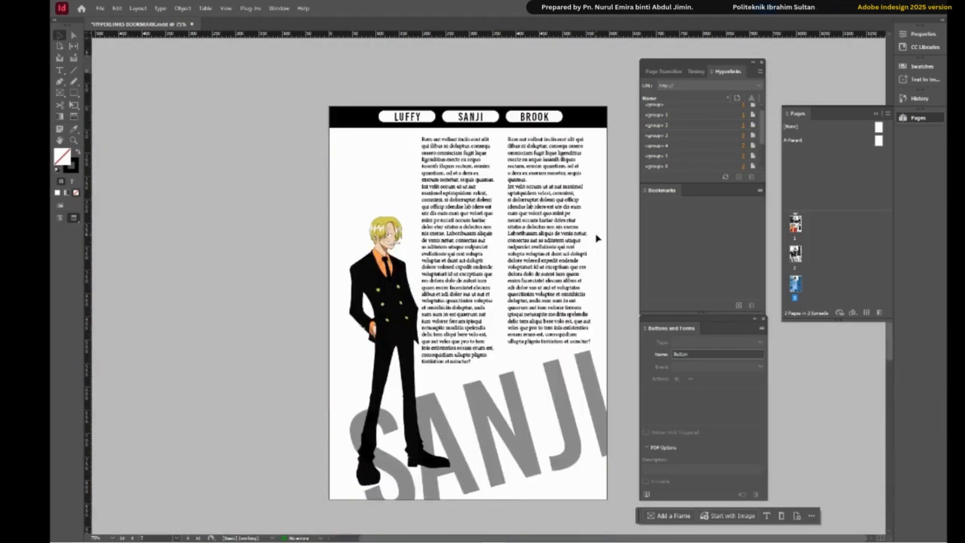
key("shift+Page_Up")
left_click(646, 494)
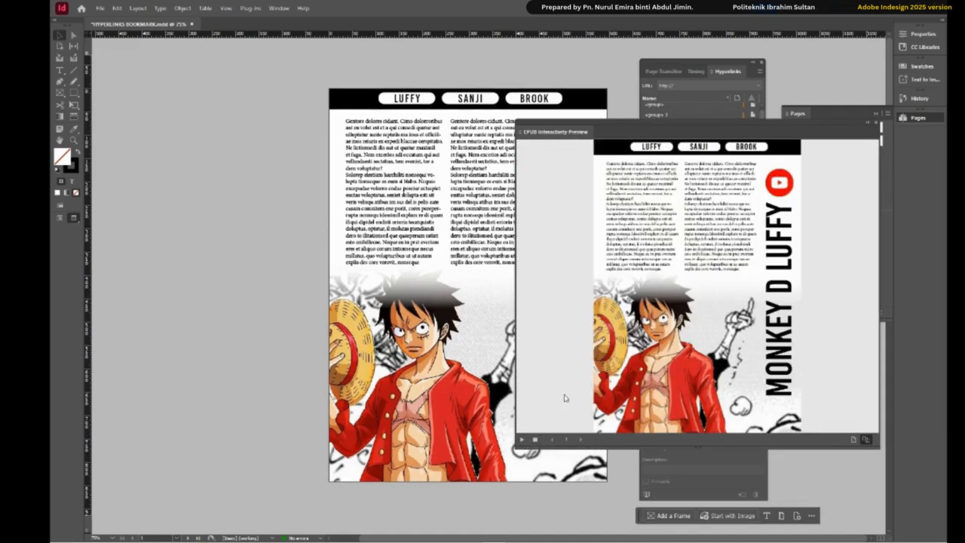
left_click_drag(879, 449, 909, 489)
left_click(713, 149)
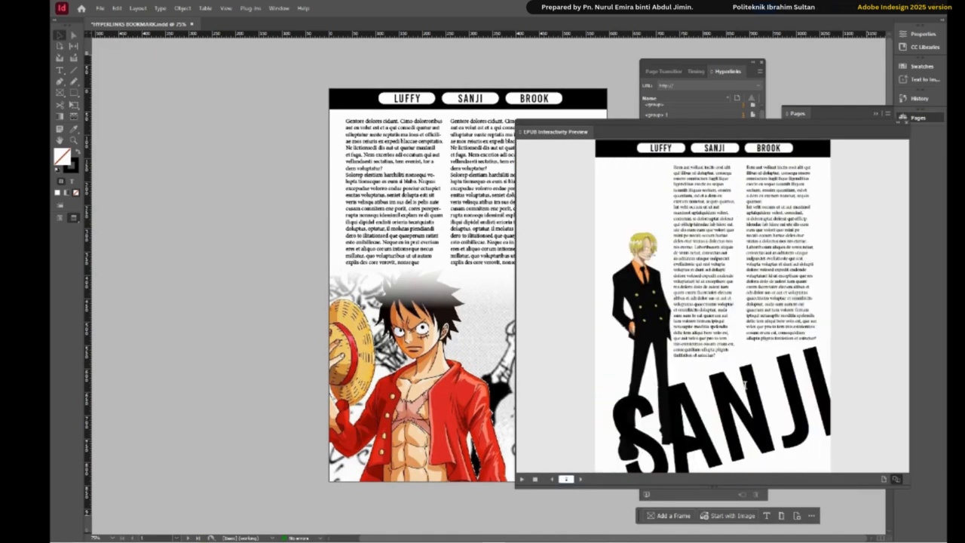
left_click(770, 150)
left_click(662, 148)
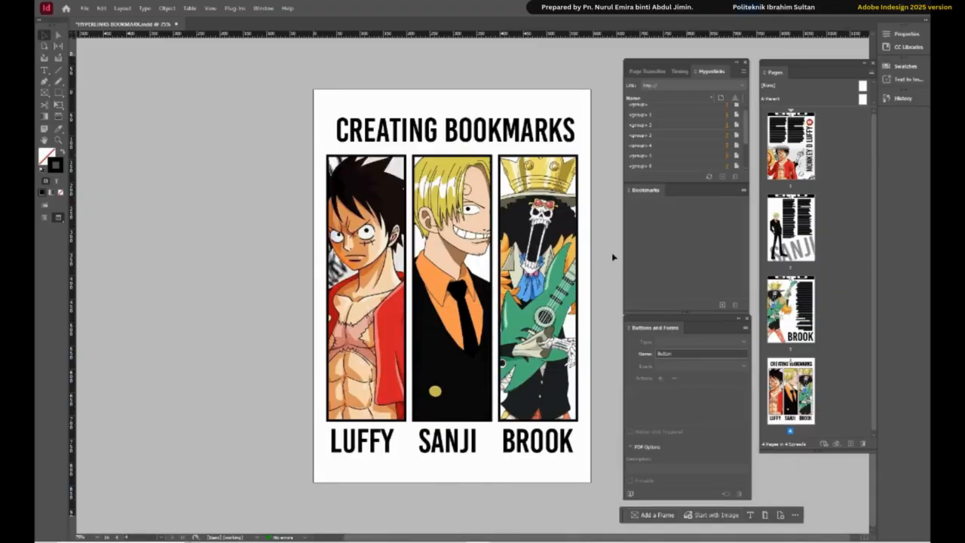
- Create a bookmark for the Luffy picture on page 1 and name it LUFFY PAGE
scroll(612, 254, "up", 15)
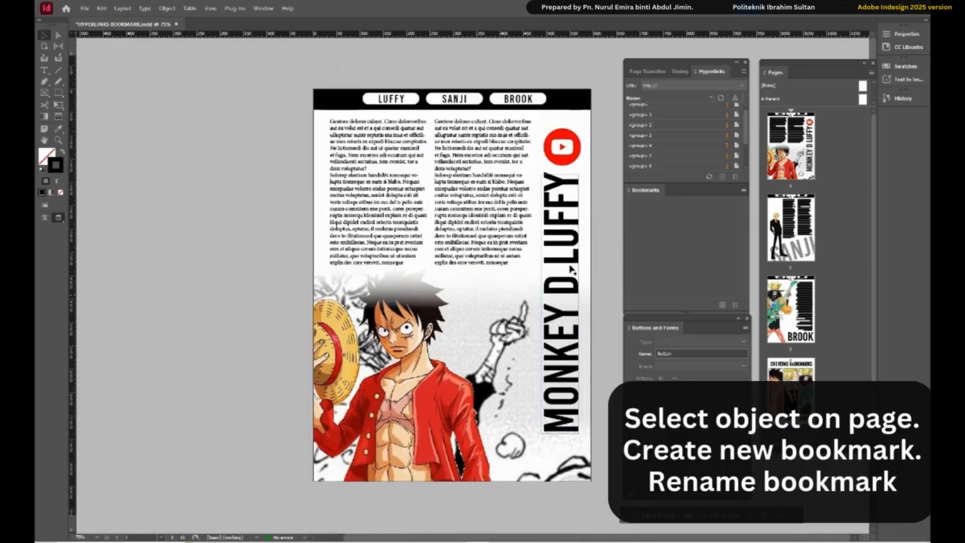
left_click(457, 322)
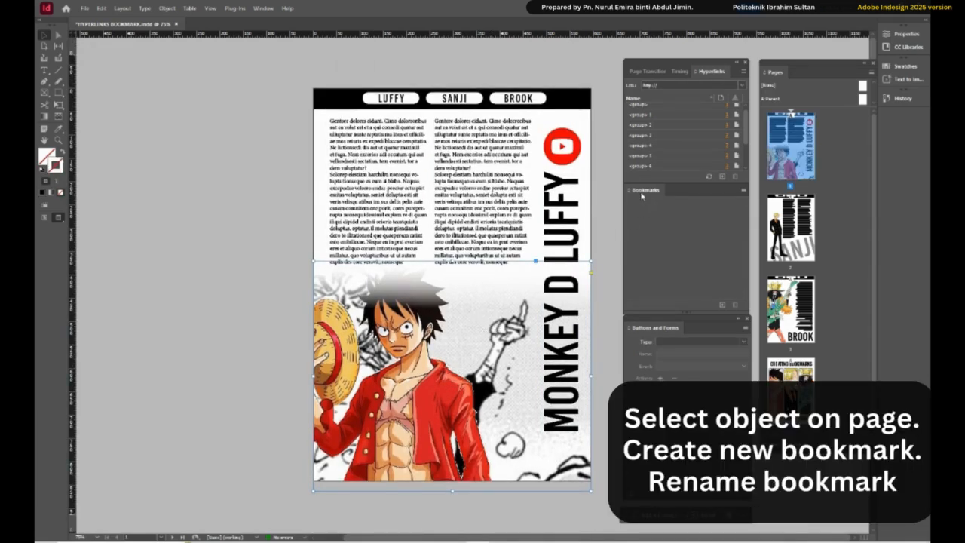
left_click(723, 305)
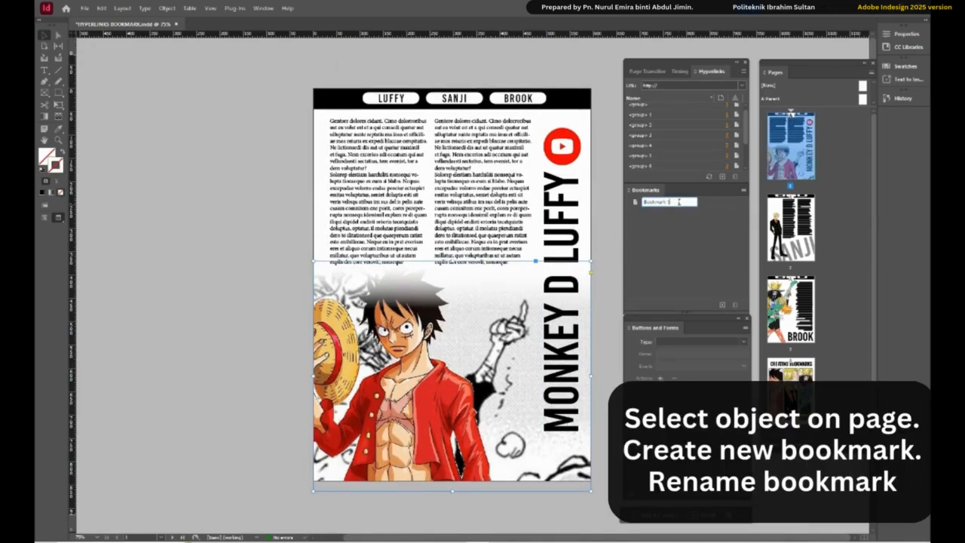
type("Lu")
left_click(646, 217)
- Create a bookmark for the Sanji picture on page 2 and name it SANJI PAGE
scroll(577, 243, "down", 10)
left_click(381, 312)
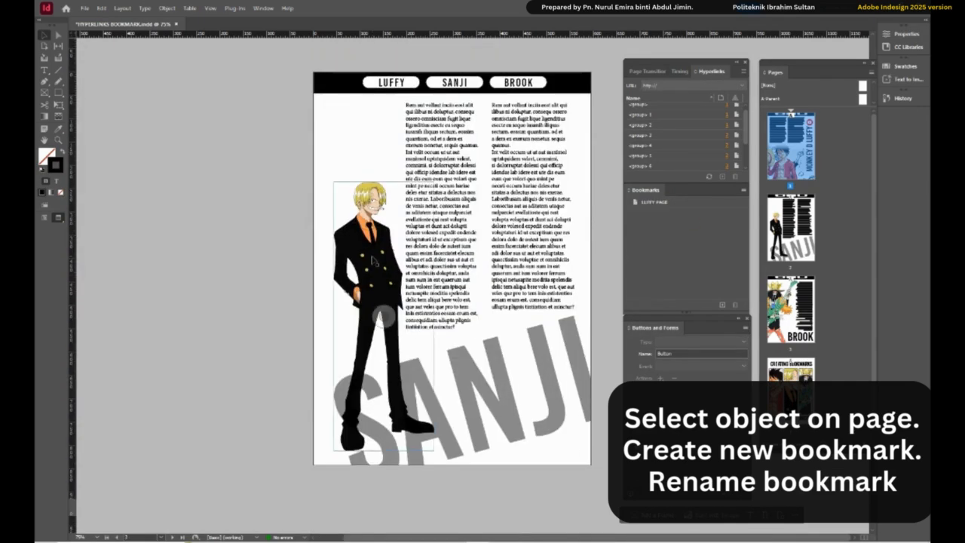
left_click(723, 304)
type("SAN")
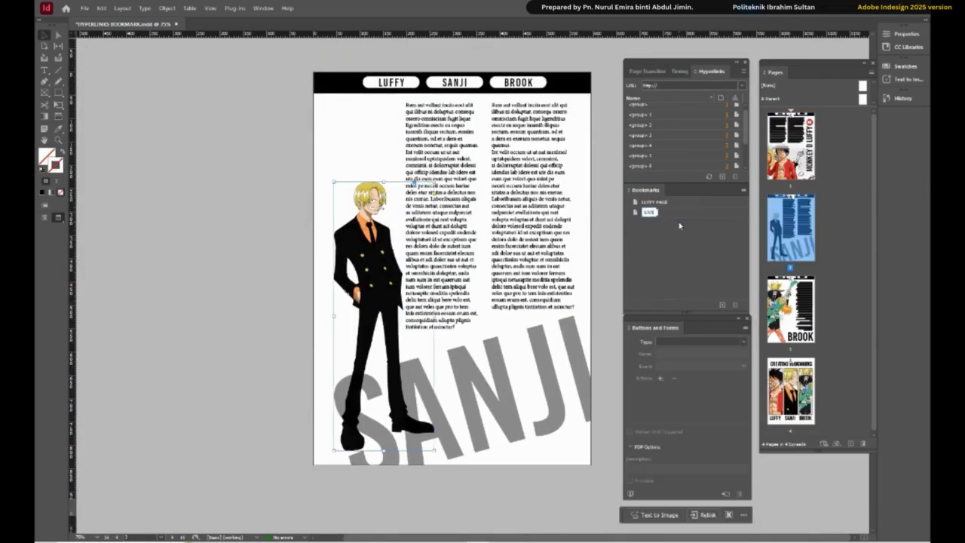
type("JI PAGE")
left_click(678, 225)
- Create a bookmark for the Brook picture on page 3 and name it BROOK PAGE
scroll(621, 237, "down", 10)
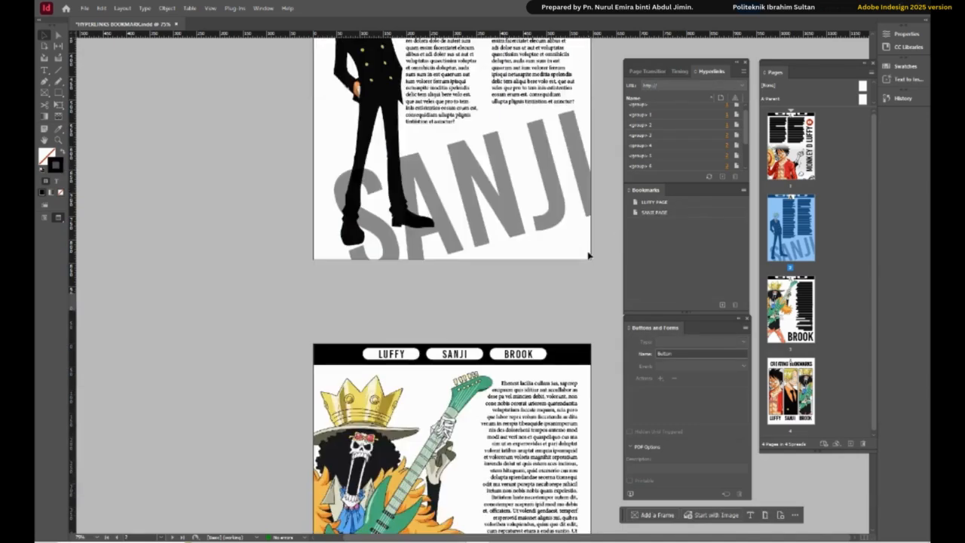
left_click(722, 305)
type("BROOK")
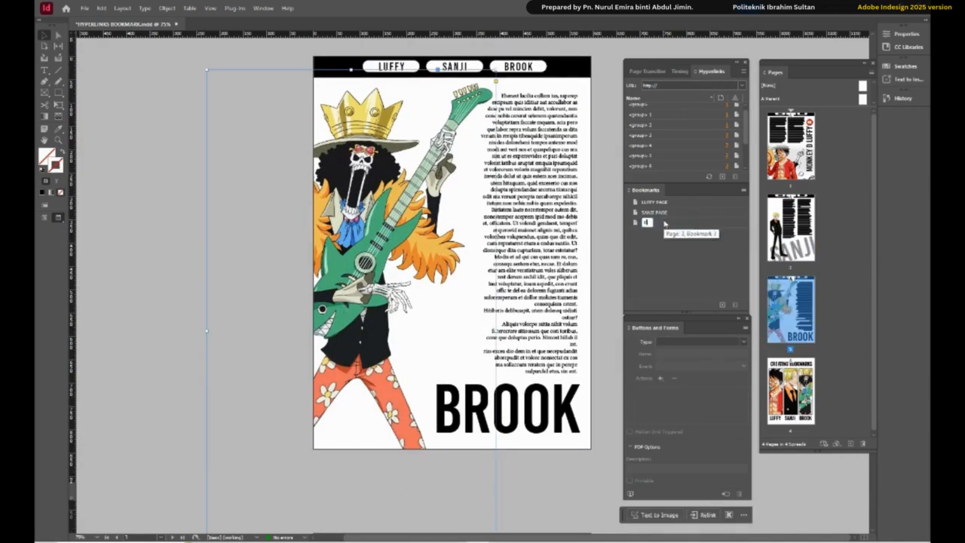
type(" PAGE")
key("Return")
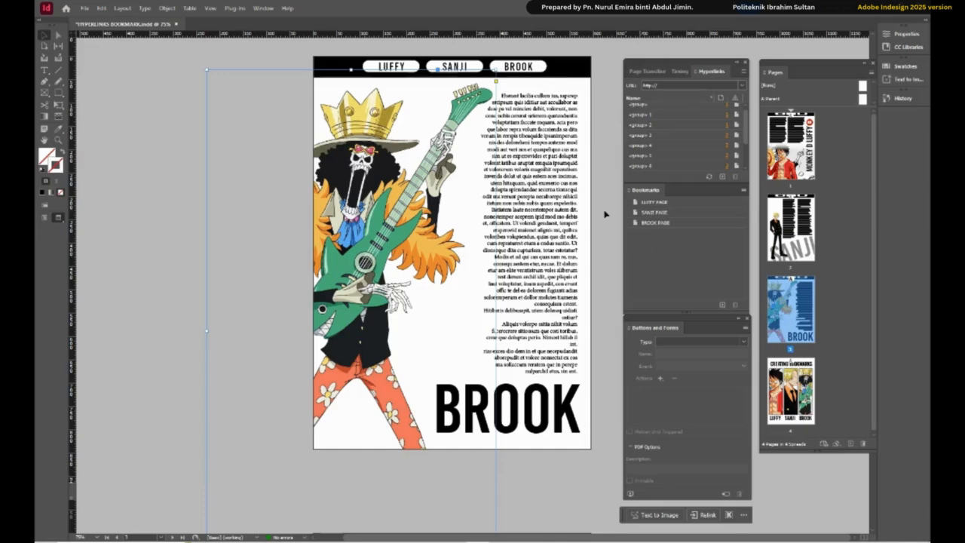
left_click(604, 215)
- Convert the Luffy picture on the CREATING BOOKMARKS page into a button
scroll(604, 214, "down", 10)
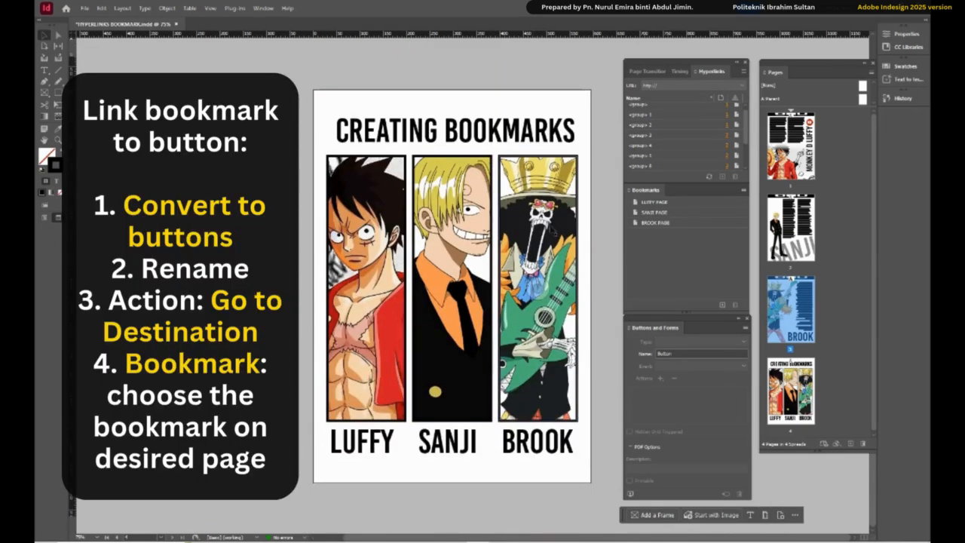
left_click(368, 249)
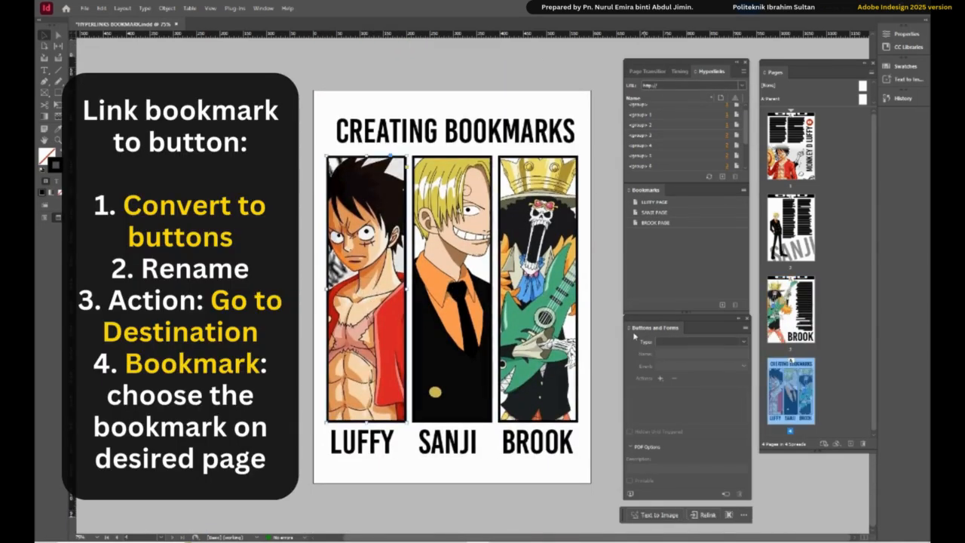
left_click(742, 342)
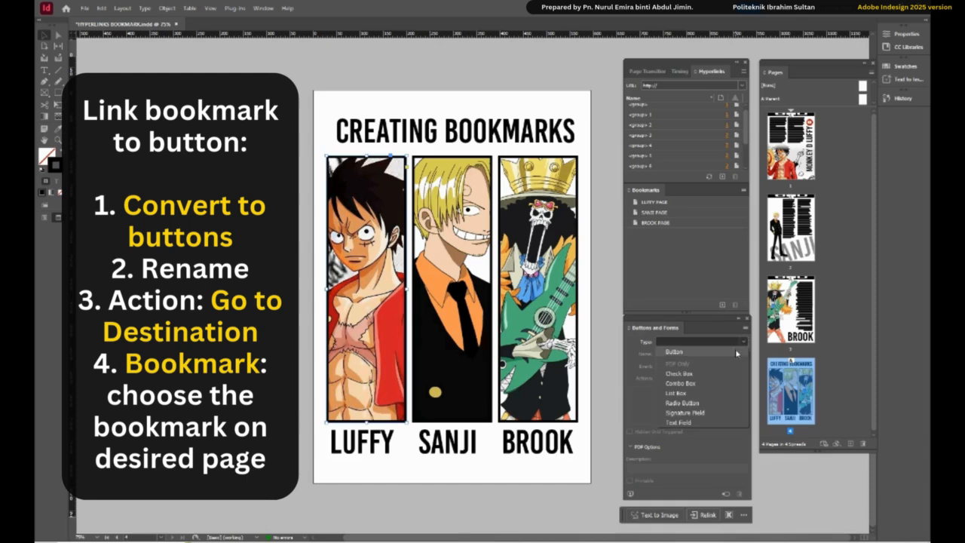
left_click(737, 353)
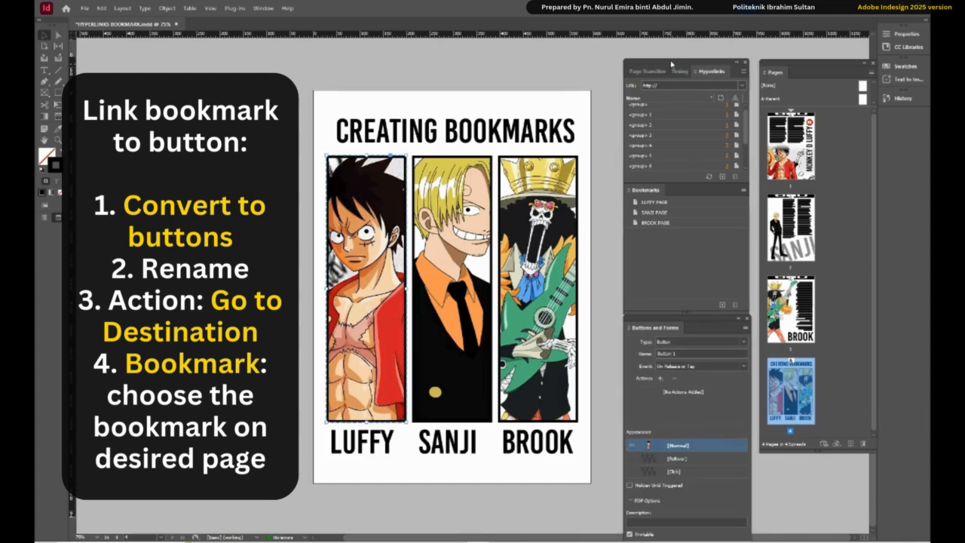
- Clear away the hyperlink and bookmark lists, bring the full button settings into view, and rename the button LUFFY BOOKMARK
left_click_drag(672, 64, 675, 18)
left_click(748, 18)
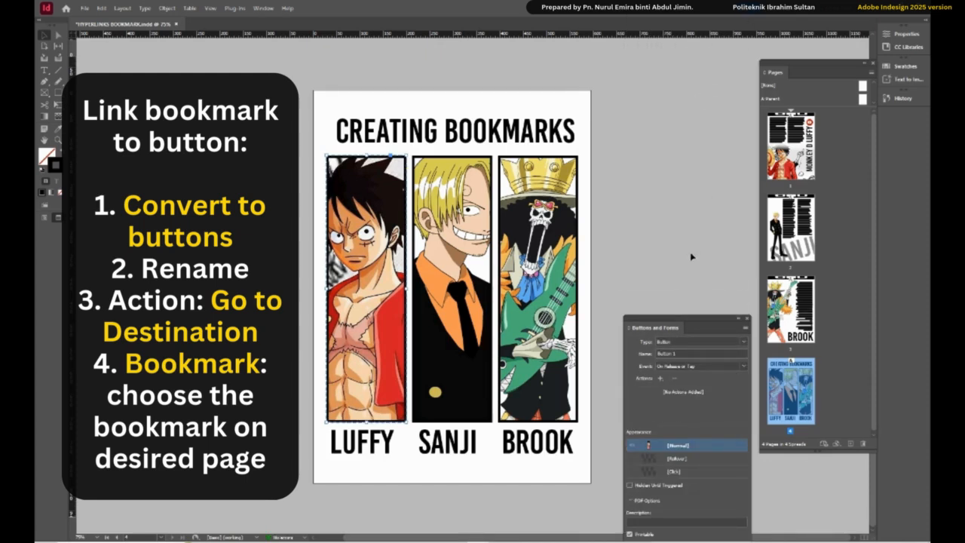
left_click_drag(680, 325, 676, 215)
left_click(658, 269)
left_click(671, 244)
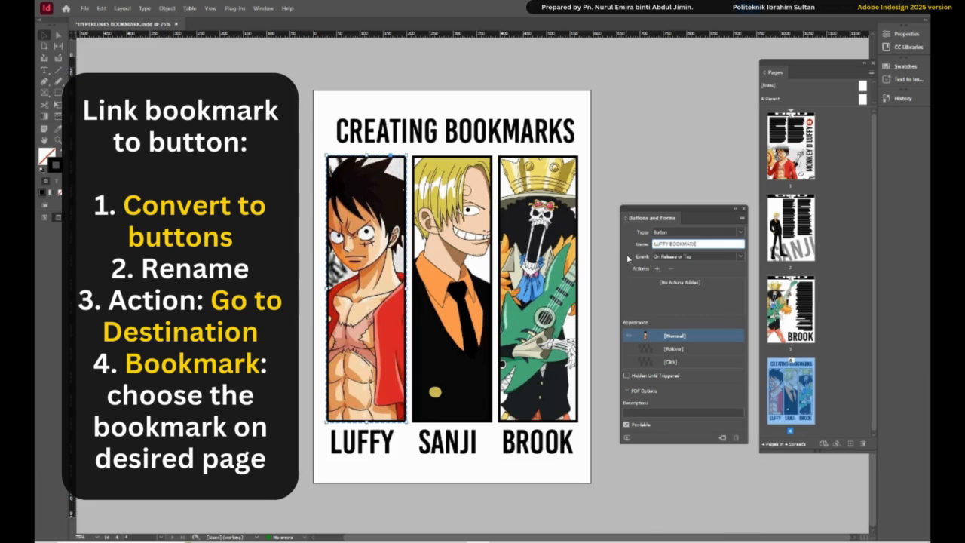
- Give the LUFFY BOOKMARK button a Go To Destination action that targets the LUFFY PAGE bookmark
left_click(659, 270)
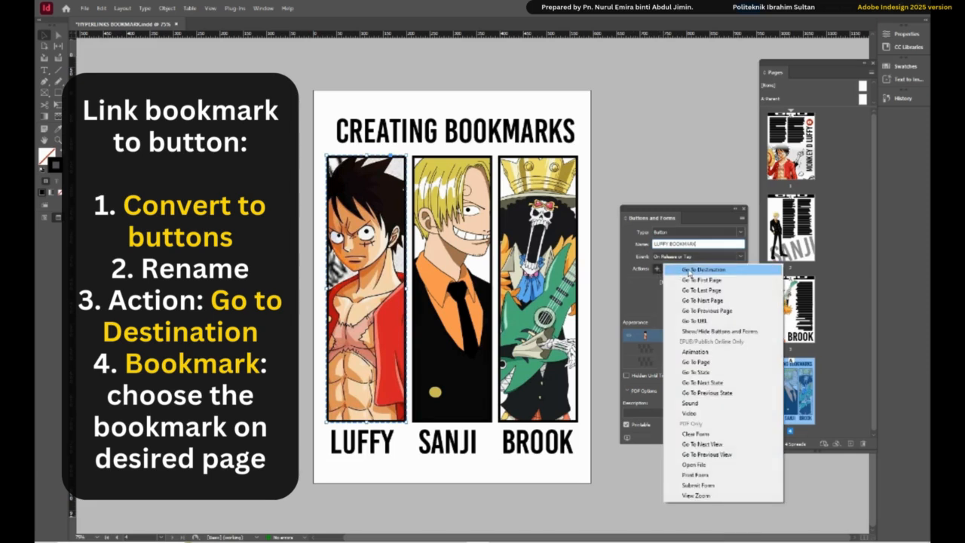
left_click(727, 272)
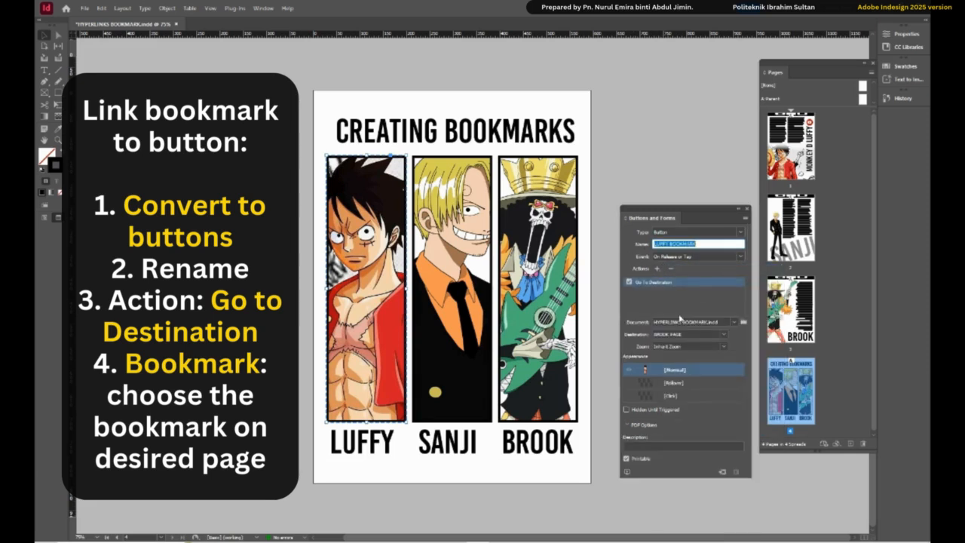
left_click(724, 335)
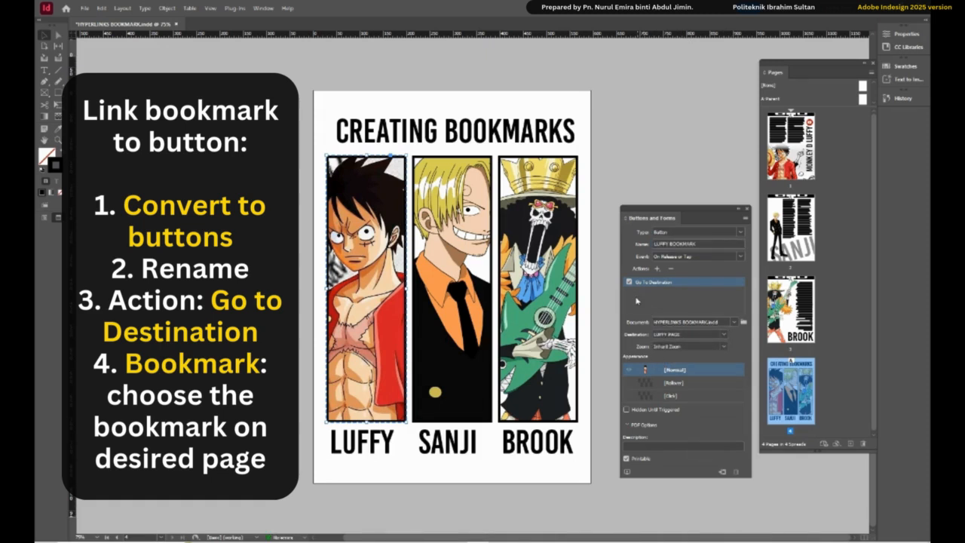
- Add a rollover appearance to the LUFFY BOOKMARK button and give it a red outline
left_click(653, 384)
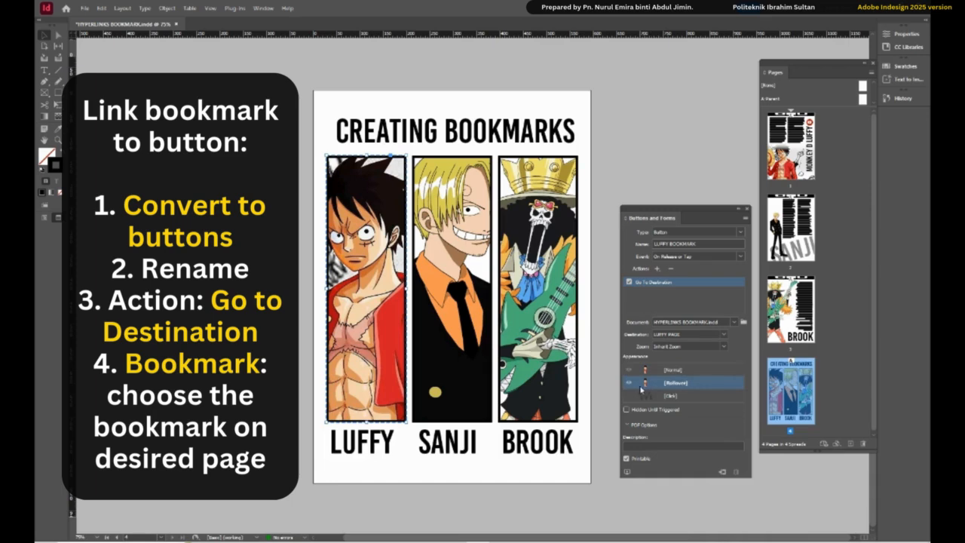
double_click(55, 169)
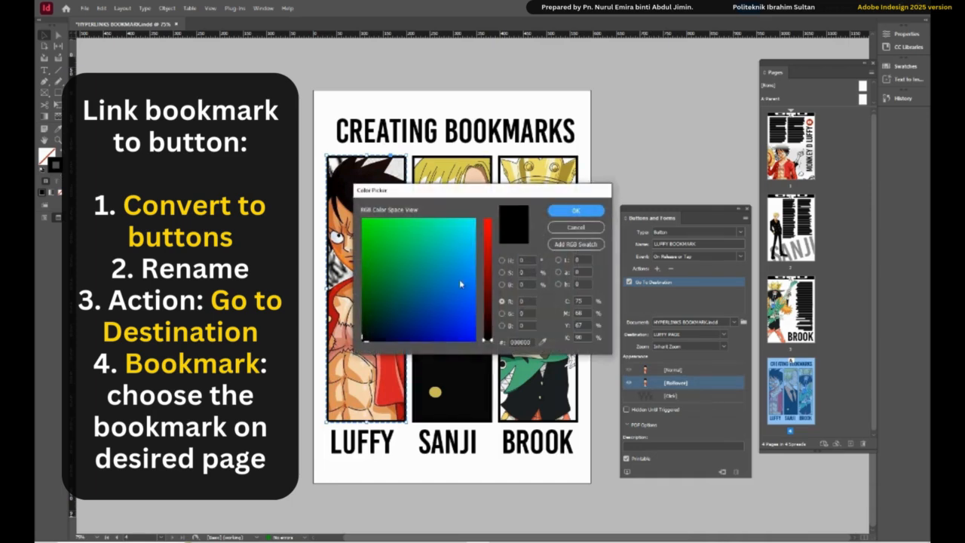
left_click(485, 221)
left_click(573, 211)
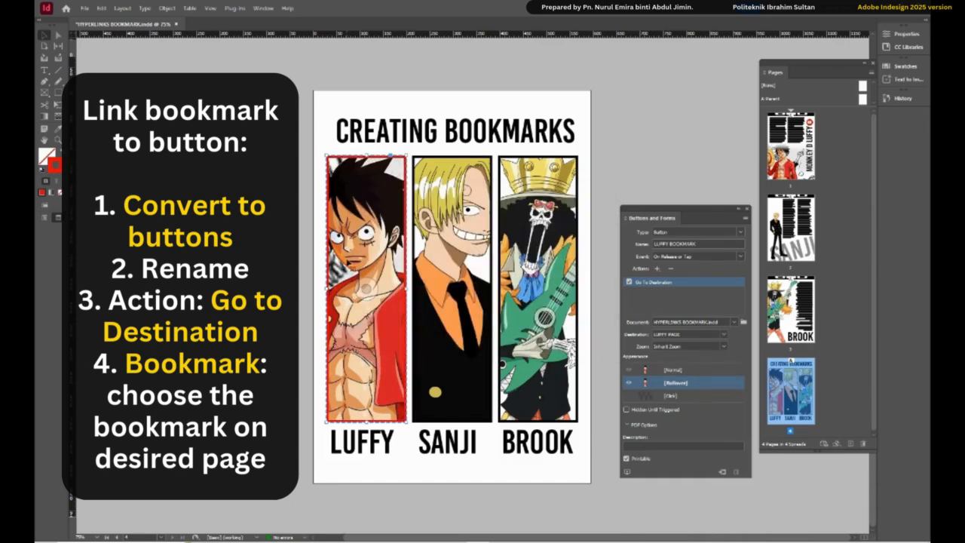
left_click(603, 196)
- Convert the Sanji picture into a button with a Go To Destination action that targets the SANJI PAGE bookmark
left_click(469, 324)
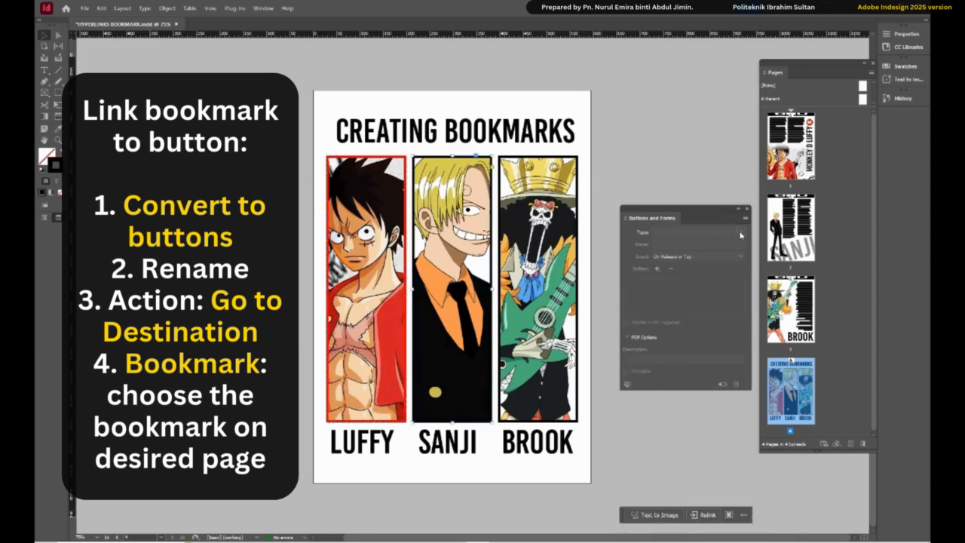
left_click(709, 231)
left_click(711, 243)
left_click(657, 269)
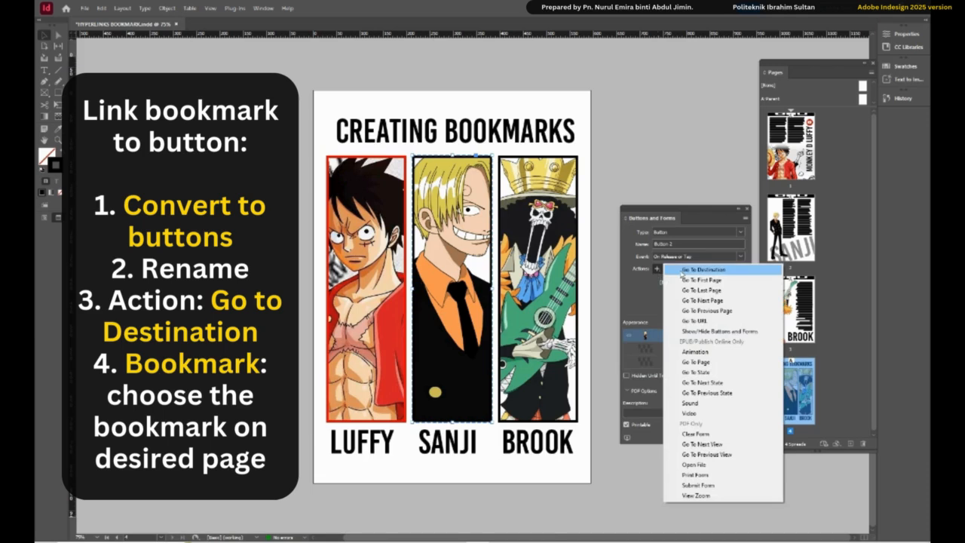
left_click(678, 268)
left_click(724, 334)
left_click(705, 345)
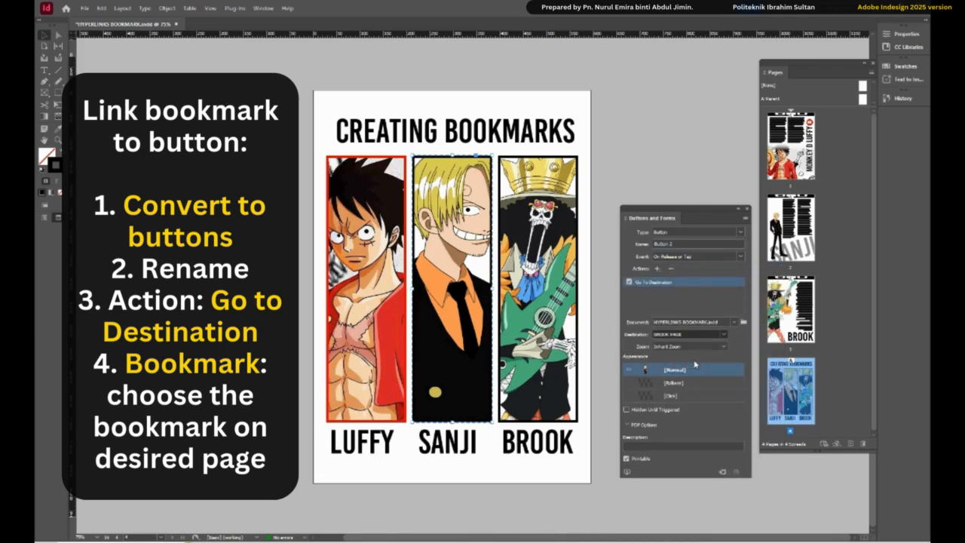
- Add a rollover appearance to the Sanji button and give it a blue outline
left_click(660, 384)
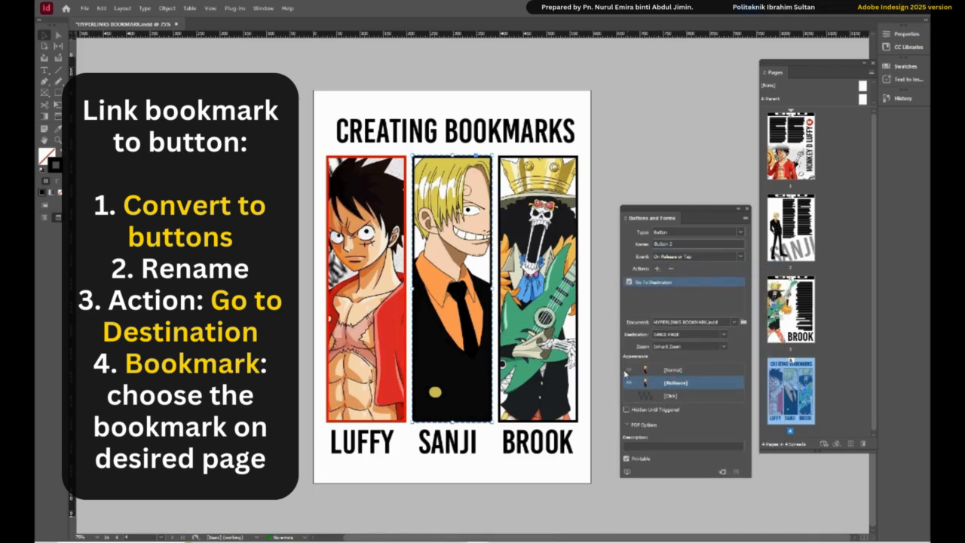
double_click(57, 165)
left_click(473, 335)
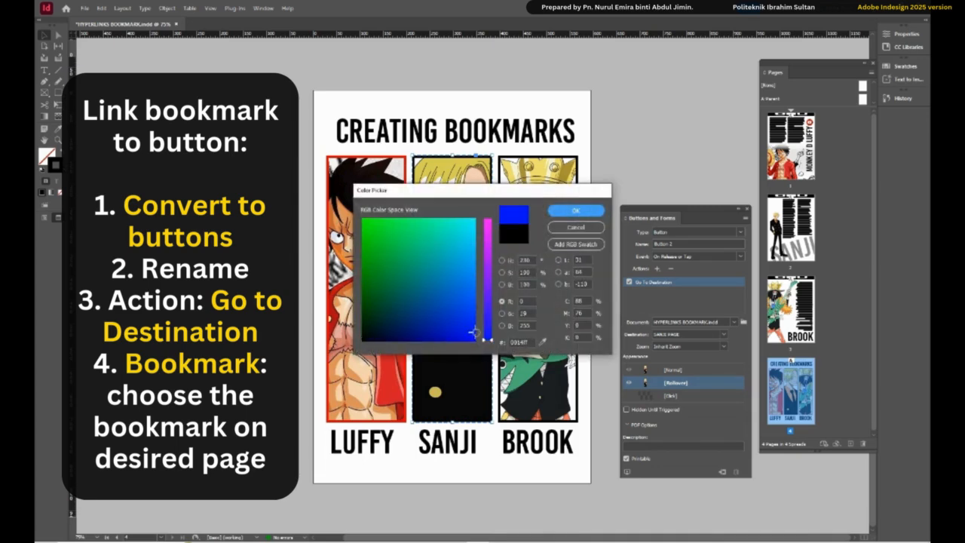
left_click(575, 212)
left_click(600, 177)
- Convert the Brook picture into a button with a Go To Destination action that targets the BROOK PAGE bookmark
left_click(560, 215)
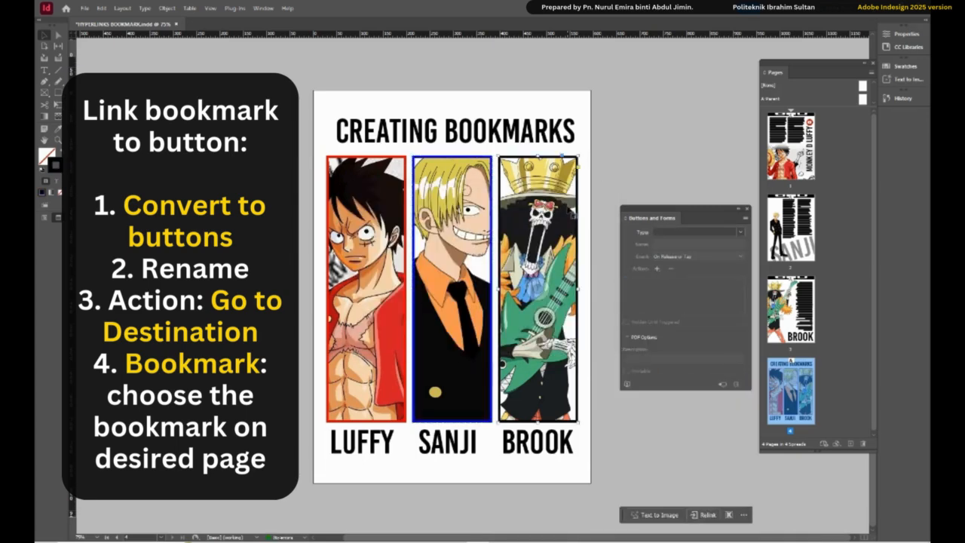
left_click(740, 233)
left_click(729, 242)
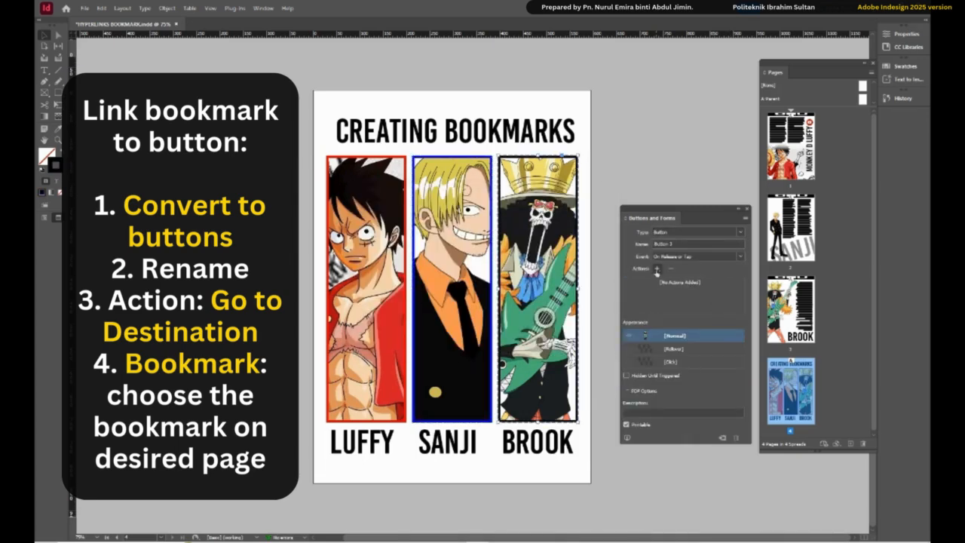
left_click(657, 269)
left_click(702, 271)
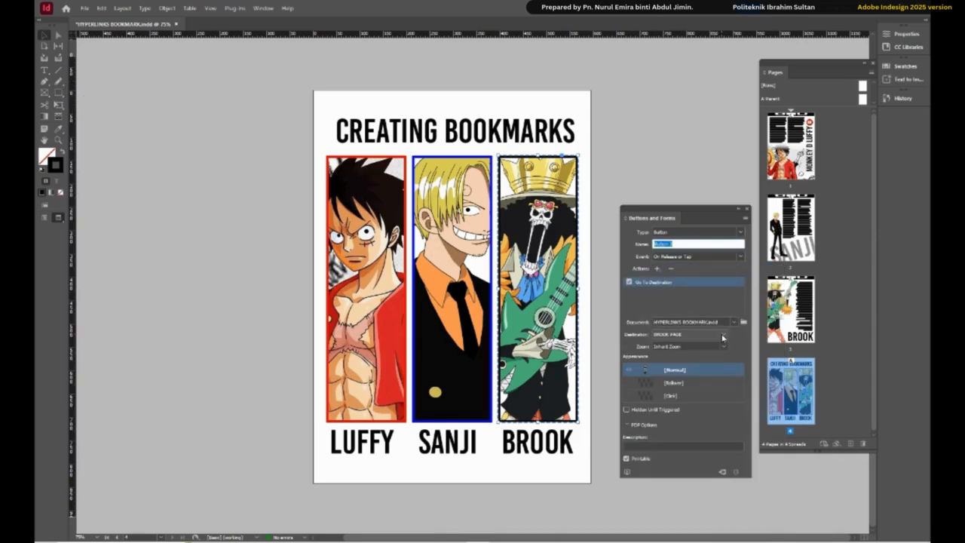
left_click(723, 337)
left_click(676, 346)
- Add a rollover appearance to the Brook button and give it a bright green outline
left_click(657, 384)
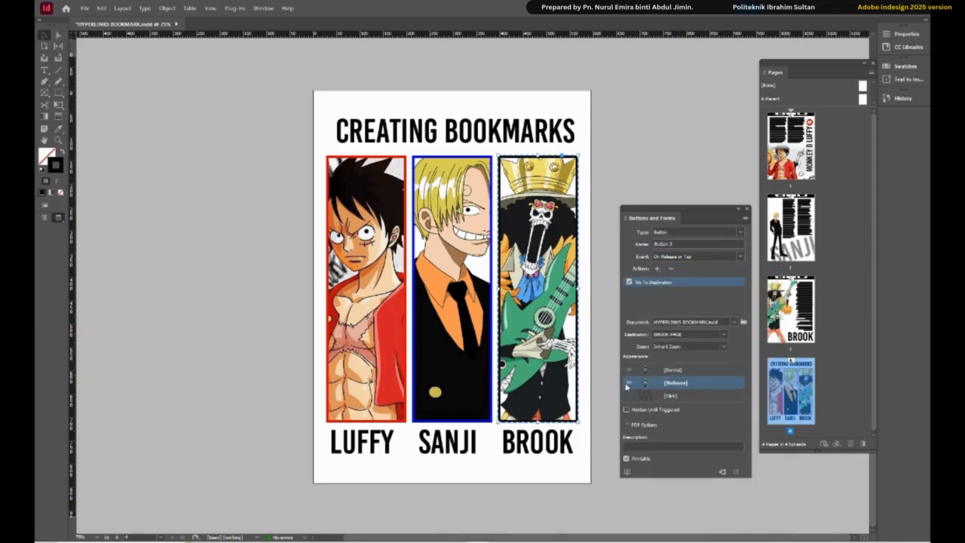
double_click(57, 164)
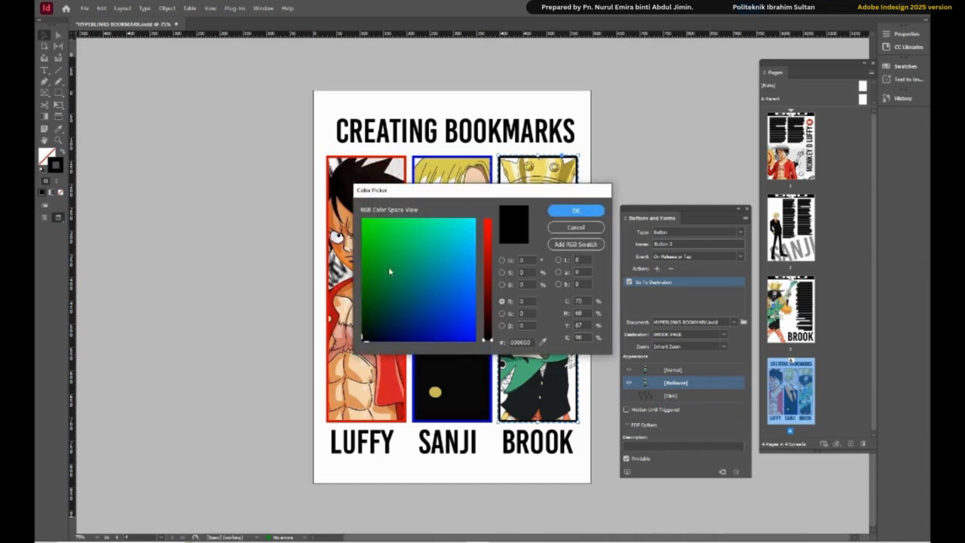
left_click(364, 220)
left_click(576, 211)
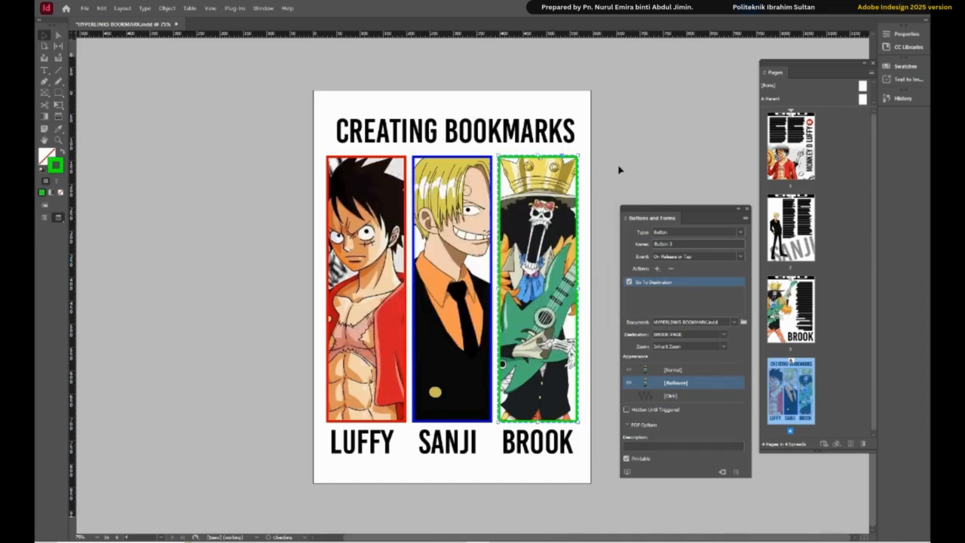
left_click(630, 161)
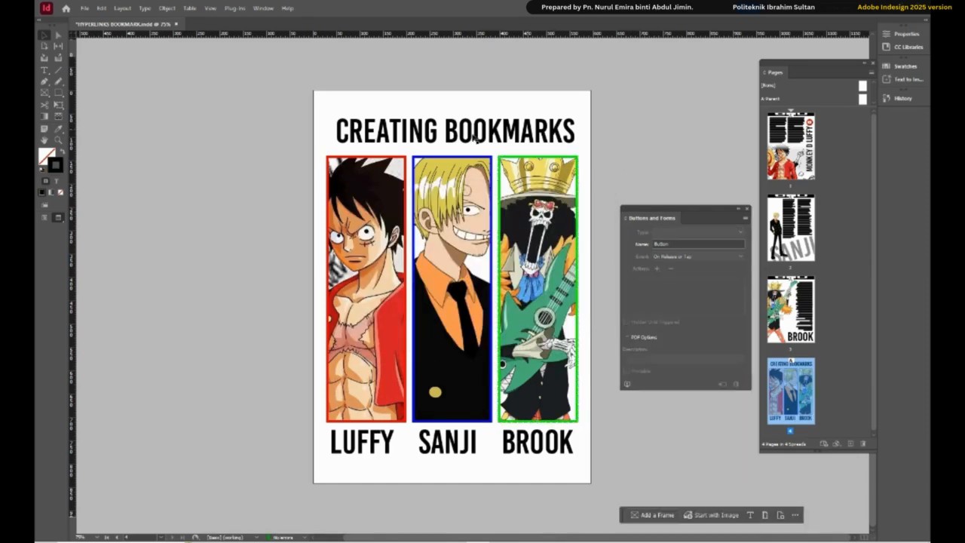
- Preview the interactivity of the whole document and test the Luffy picture button on the CREATING BOOKMARKS page
left_click(628, 386)
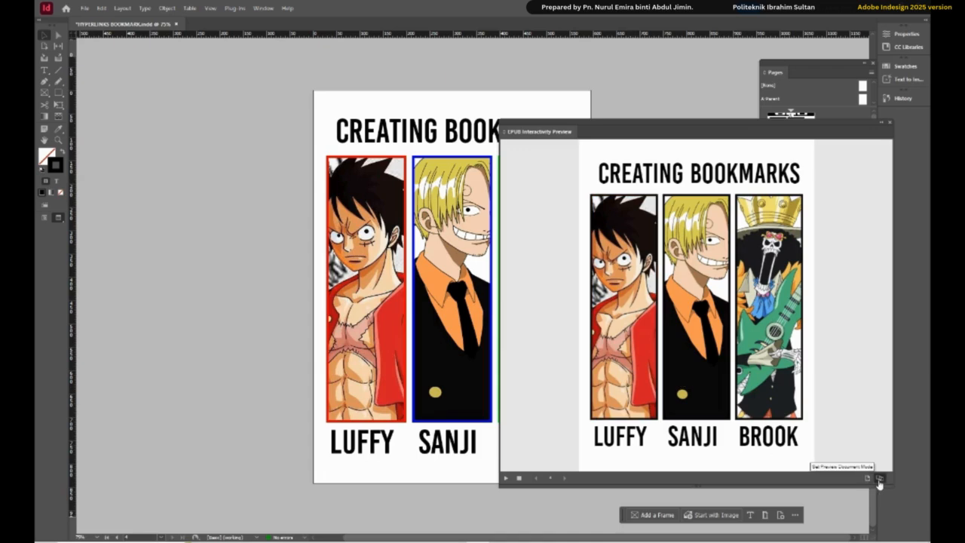
left_click(537, 475)
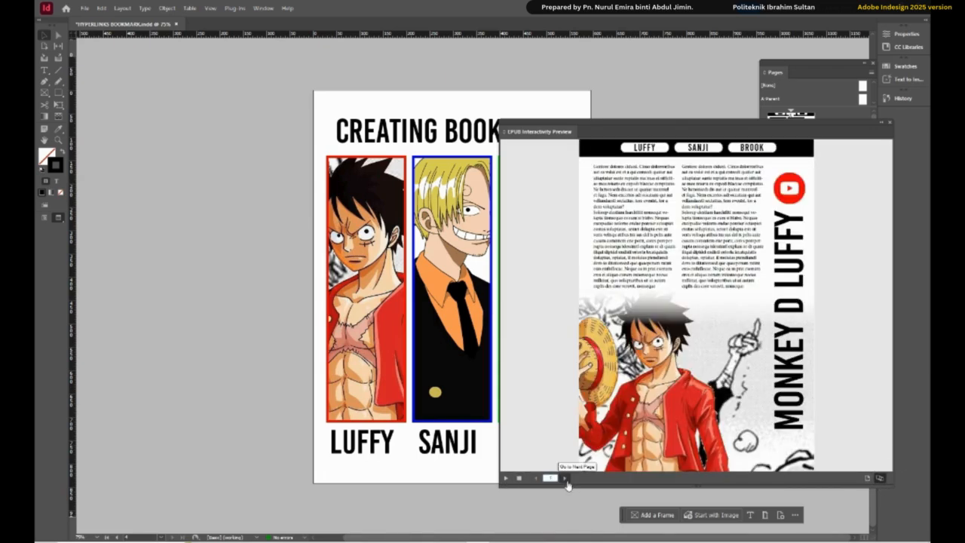
left_click(566, 480)
left_click(566, 481)
- Test the Sanji and Brook picture buttons from the CREATING BOOKMARKS page in the preview and close the preview
left_click(566, 480)
left_click(618, 354)
left_click(566, 480)
left_click(566, 480)
left_click(567, 480)
left_click(695, 363)
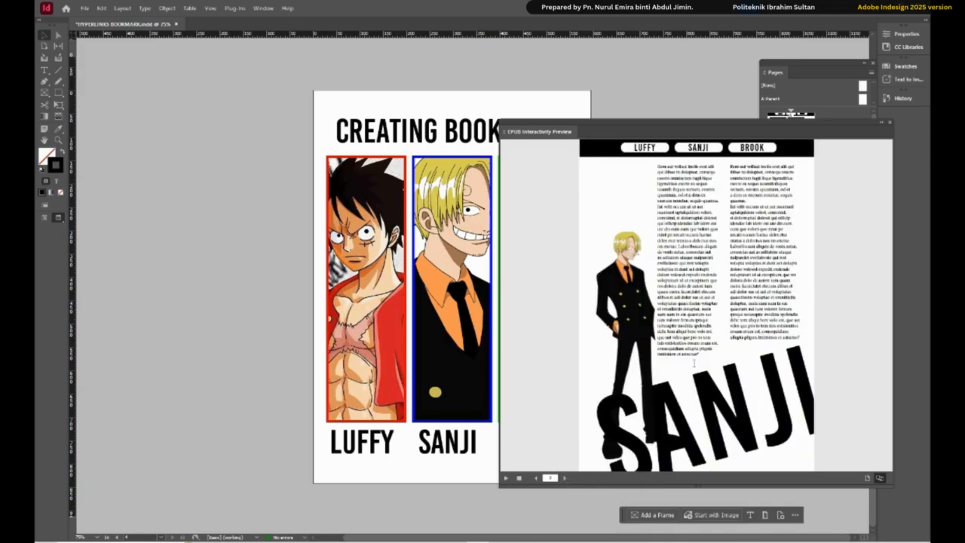
left_click(561, 481)
left_click(562, 480)
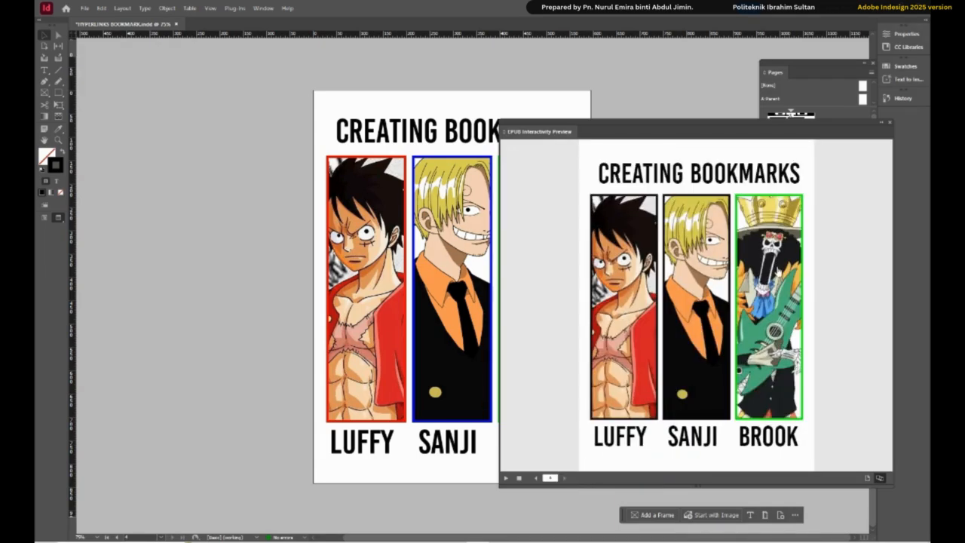
left_click(777, 272)
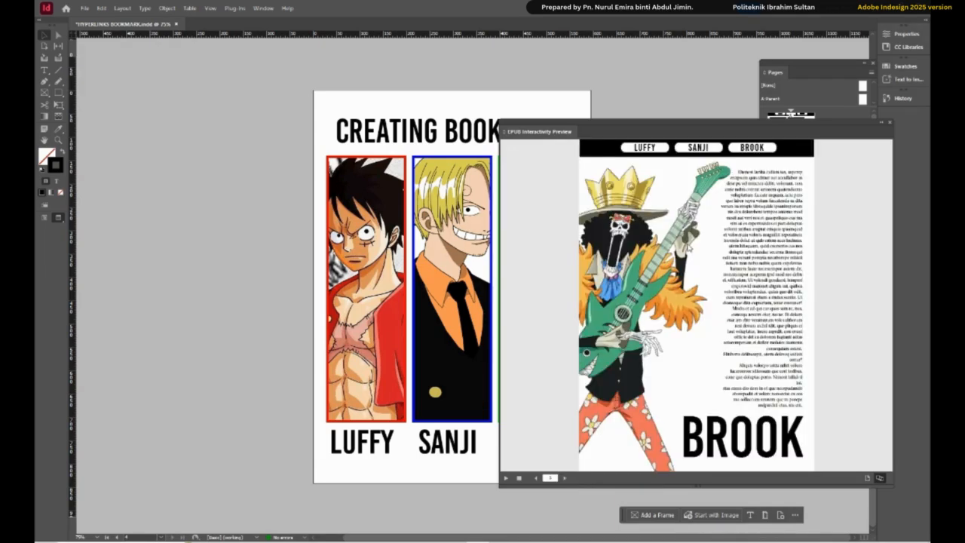
left_click(891, 124)
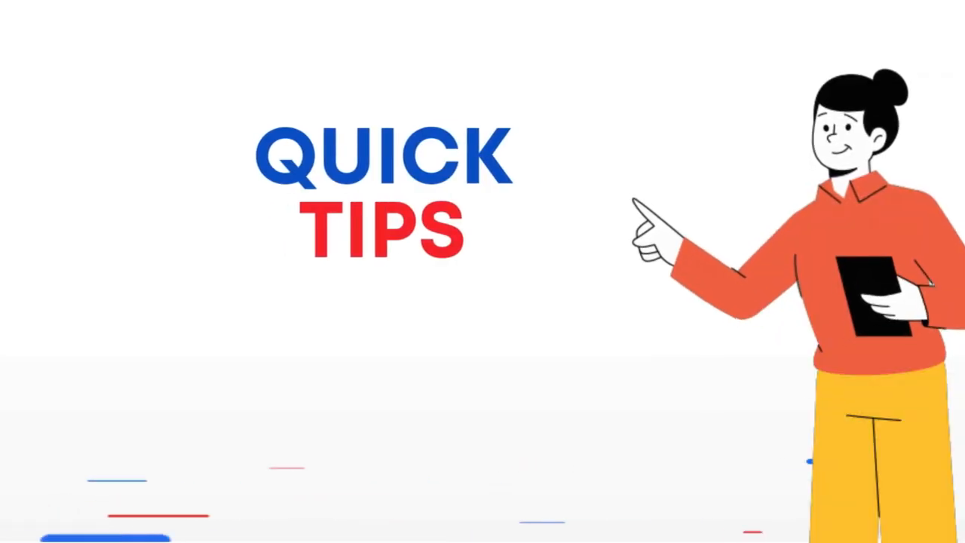